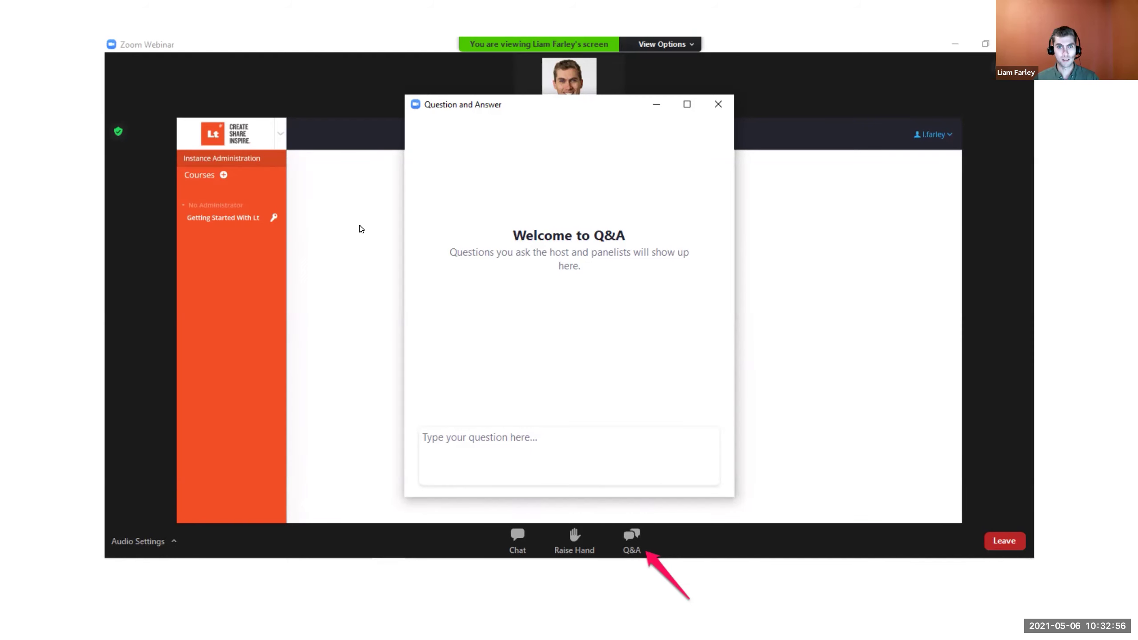
Step: Exit the full-screen Zoom webinar and bring the Lt CSM course page to the front
{"action": "key", "text": "Escape"}
{"action": "key", "text": "alt+Tab"}
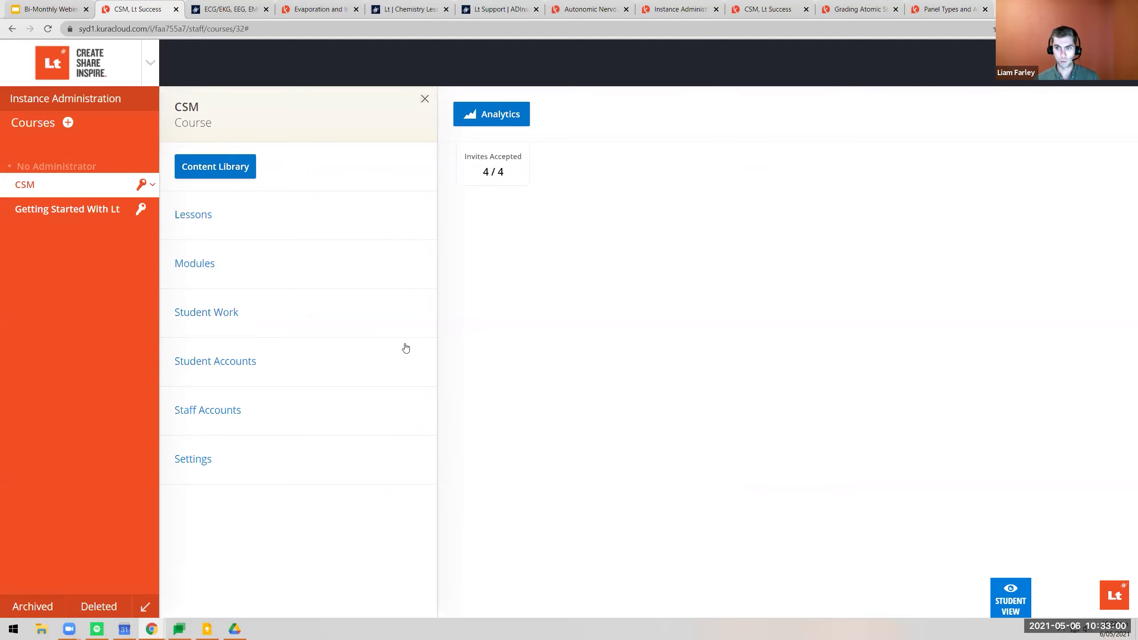
Step: Open the Content Library and set its Language filter to English
{"action": "left_click", "coordinate": [231, 173]}
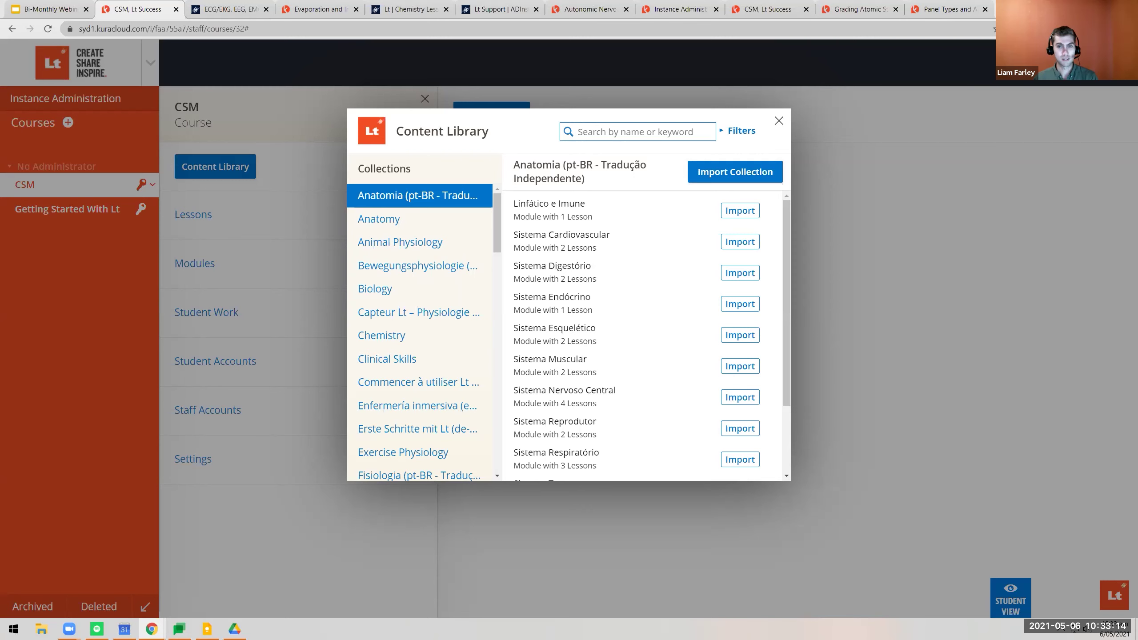
{"action": "left_click", "coordinate": [739, 137]}
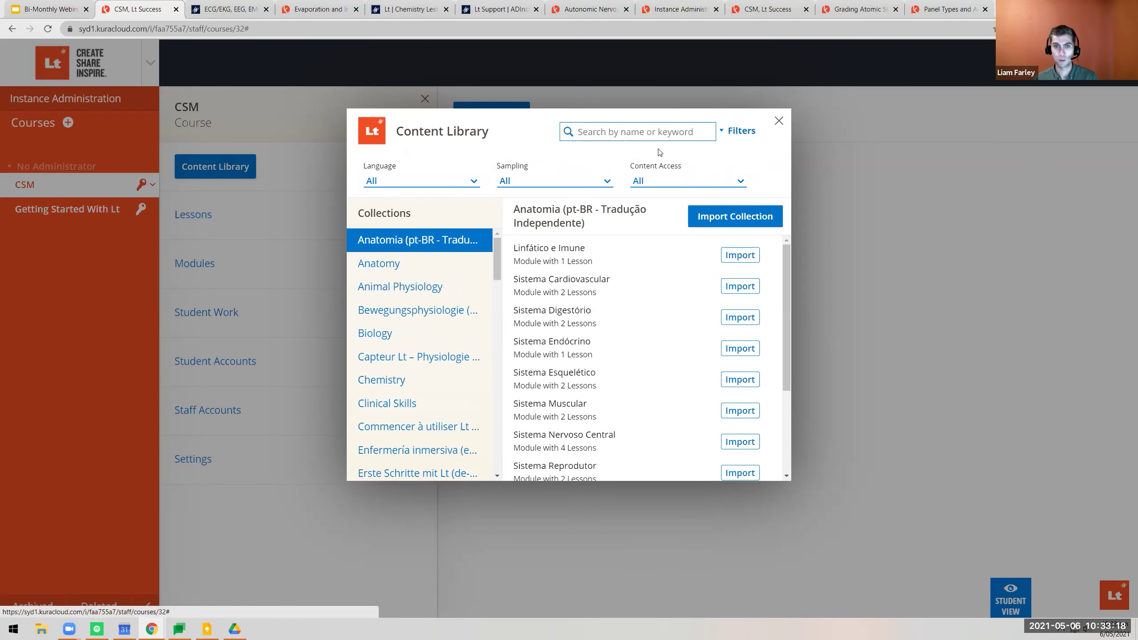
{"action": "left_click", "coordinate": [472, 181]}
{"action": "left_click", "coordinate": [431, 219]}
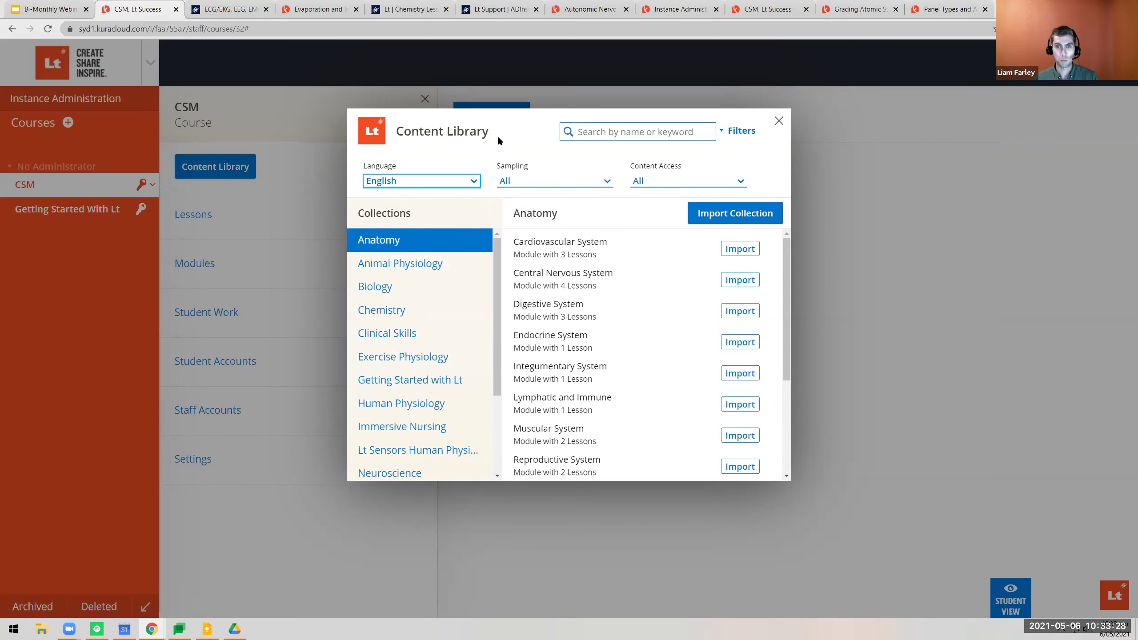
Step: Filter Sampling to Lt Sensors, view the Lt Sensors Human Physiology collection, and reopen Sampling
{"action": "left_click", "coordinate": [544, 181]}
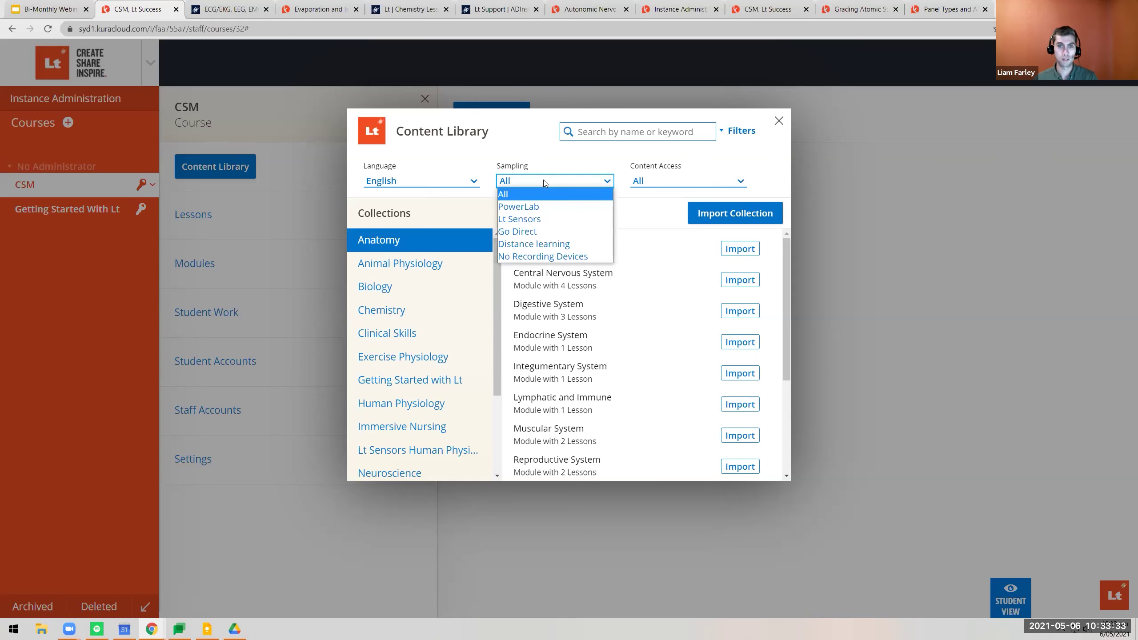
{"action": "left_click", "coordinate": [548, 221]}
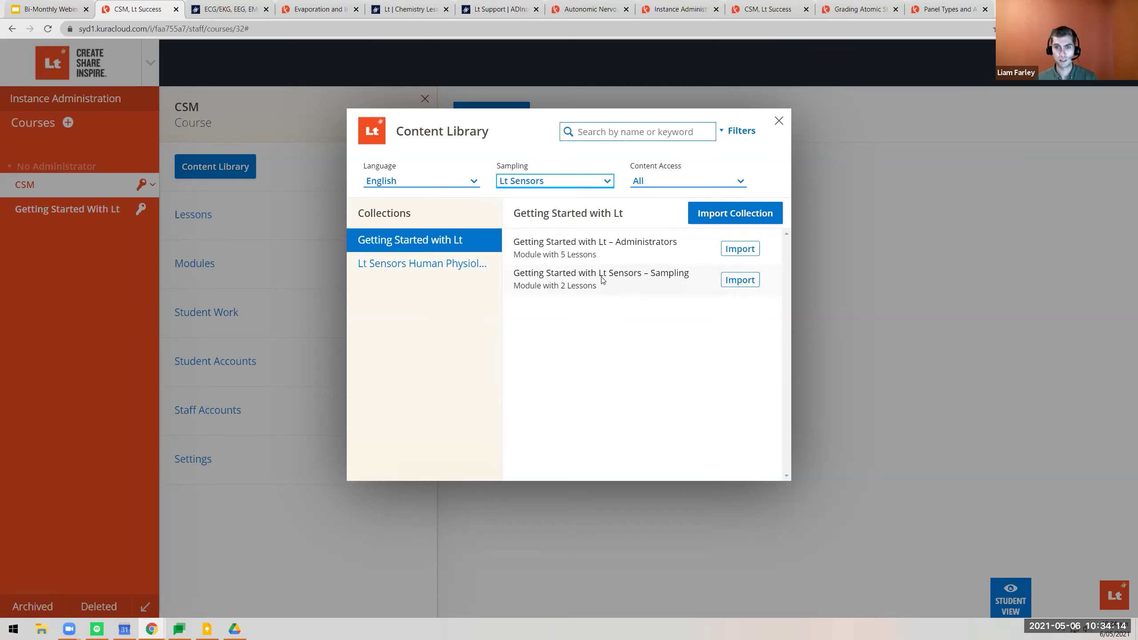
{"action": "left_click", "coordinate": [439, 265]}
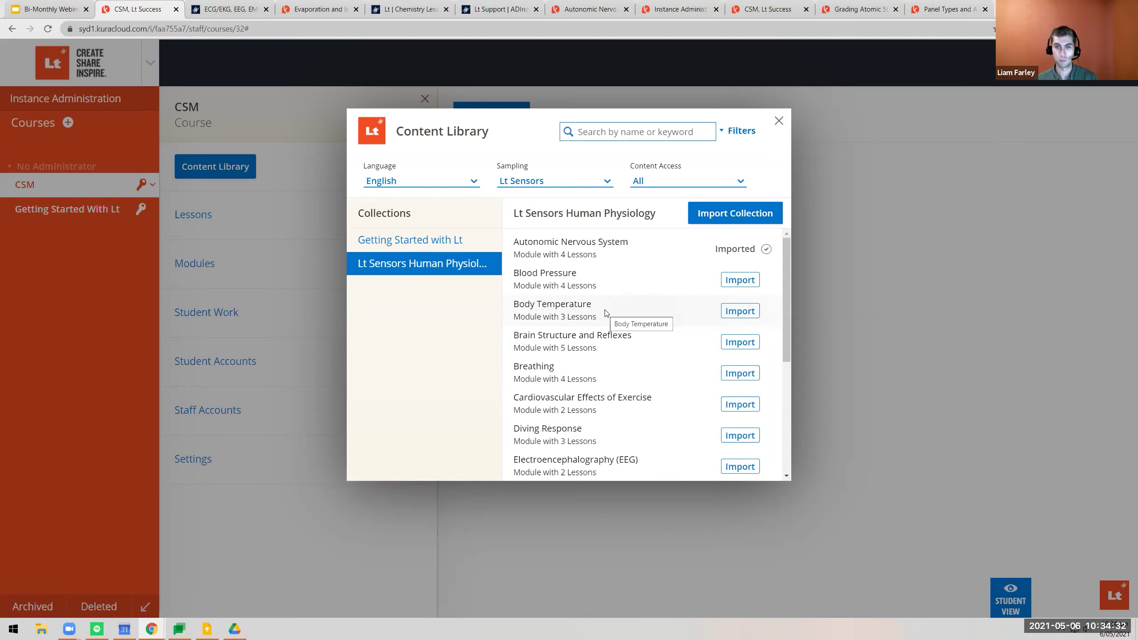
{"action": "left_click", "coordinate": [578, 181]}
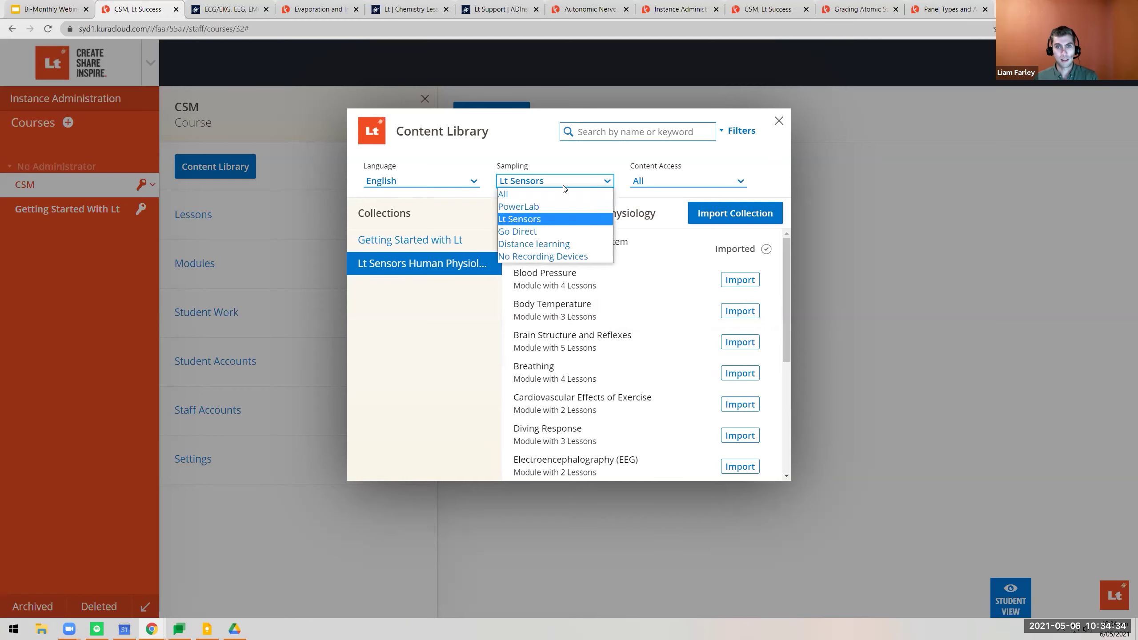
Step: Reset Sampling to All, then set Content Access to Subscribed Content and then For Evaluation Only
{"action": "left_click", "coordinate": [520, 194]}
{"action": "left_click", "coordinate": [685, 183]}
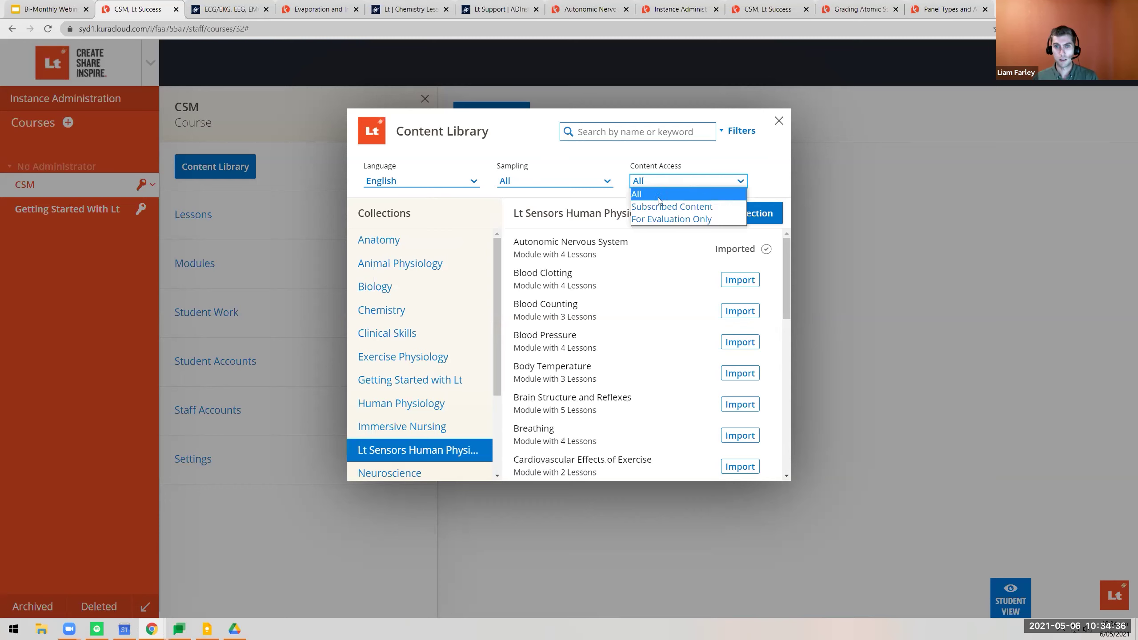
{"action": "left_click", "coordinate": [685, 208]}
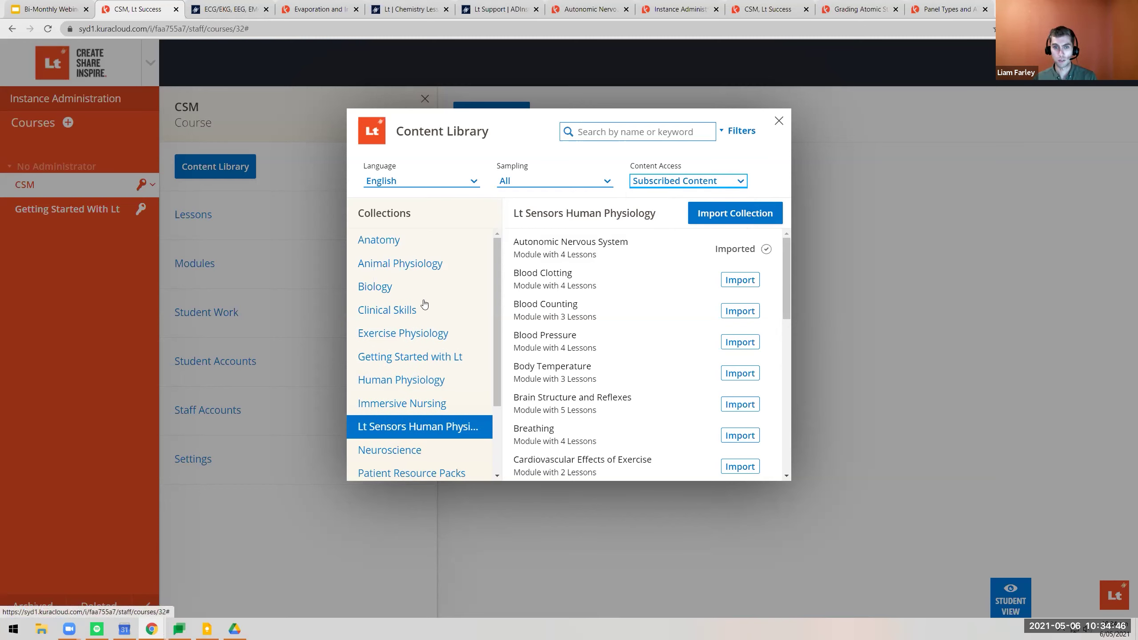
{"action": "scroll", "coordinate": [424, 308], "scroll_direction": "down", "scroll_amount": 2}
{"action": "scroll", "coordinate": [424, 308], "scroll_direction": "up", "scroll_amount": 2}
{"action": "left_click", "coordinate": [718, 182]}
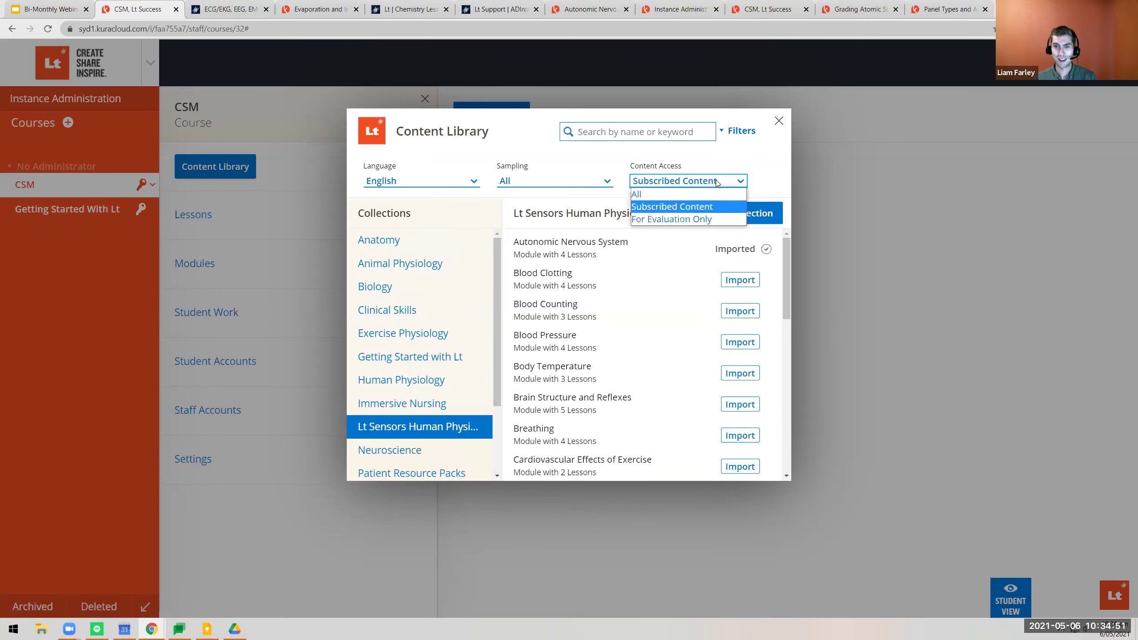
{"action": "left_click", "coordinate": [677, 220]}
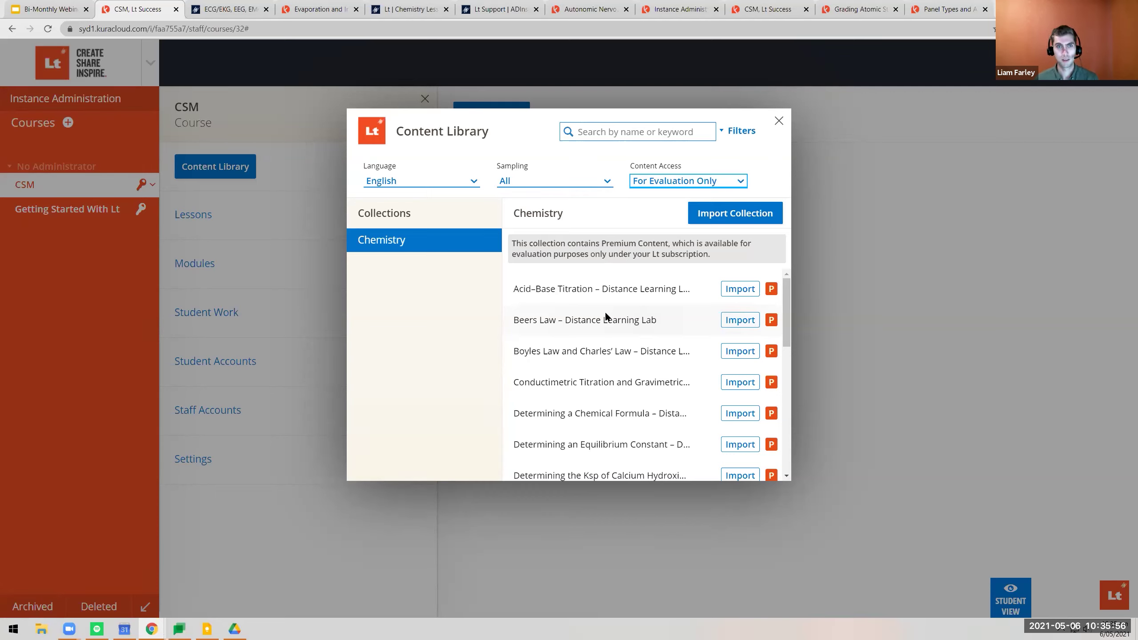
Step: Switch to the Evaporation and Intermolecular Attractions lesson and scroll its page 2 Challenge questions
{"action": "left_click", "coordinate": [316, 8]}
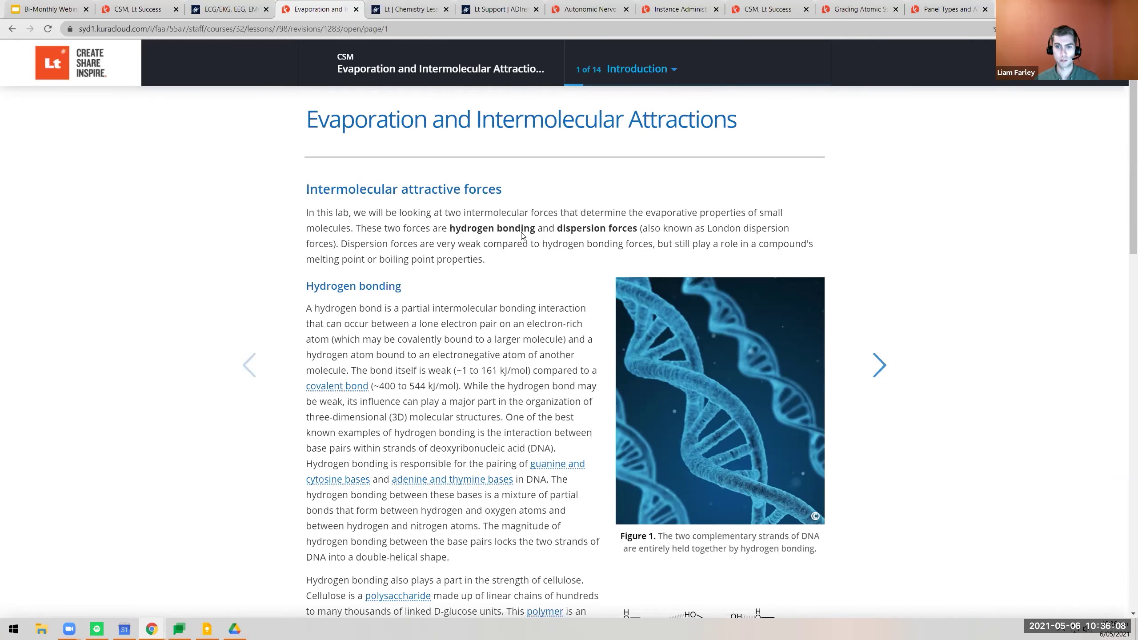
{"action": "key", "text": "Right"}
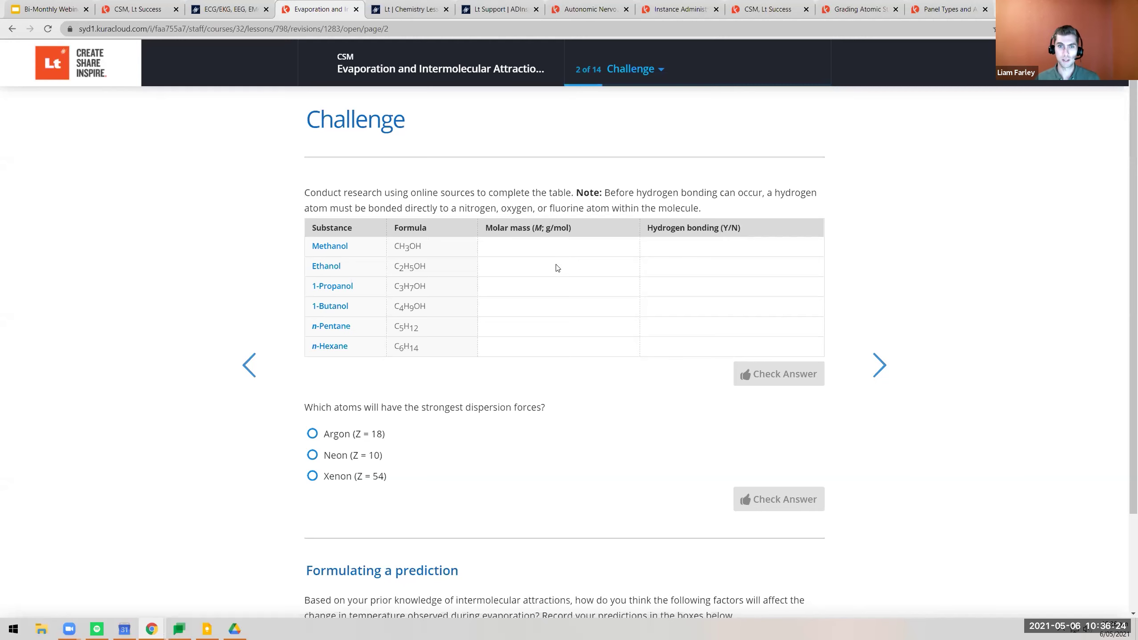
{"action": "scroll", "coordinate": [547, 377], "scroll_direction": "down", "scroll_amount": 2}
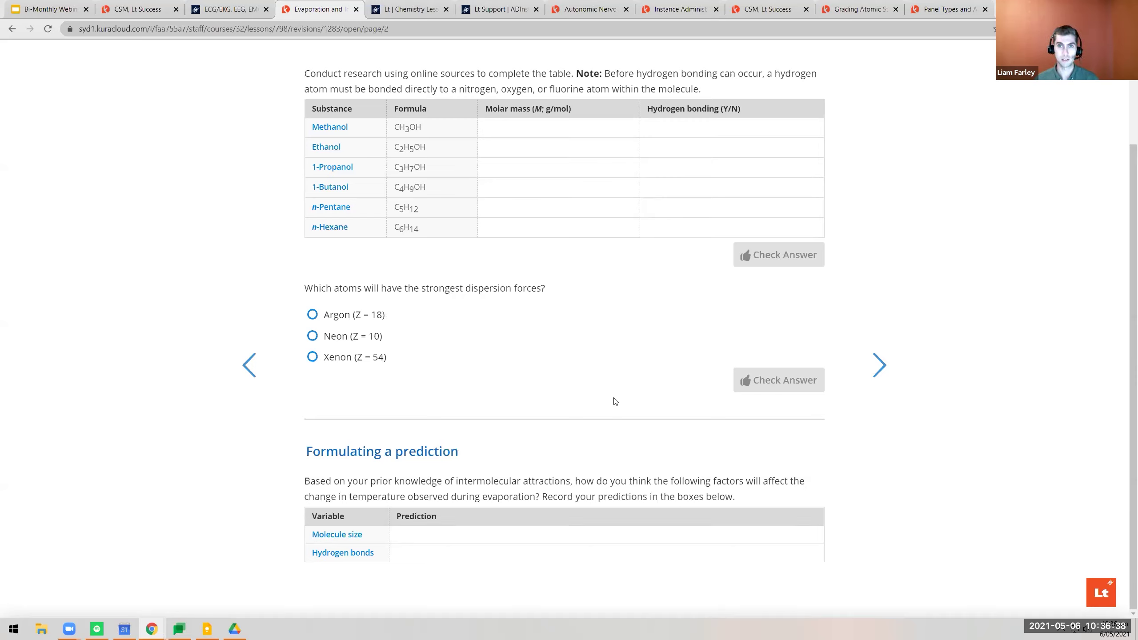
Step: Page forward through the lesson to the Ethanol and 1-propanol activity and analysis pages
{"action": "scroll", "coordinate": [679, 374], "scroll_direction": "up", "scroll_amount": 3}
{"action": "left_click", "coordinate": [890, 379]}
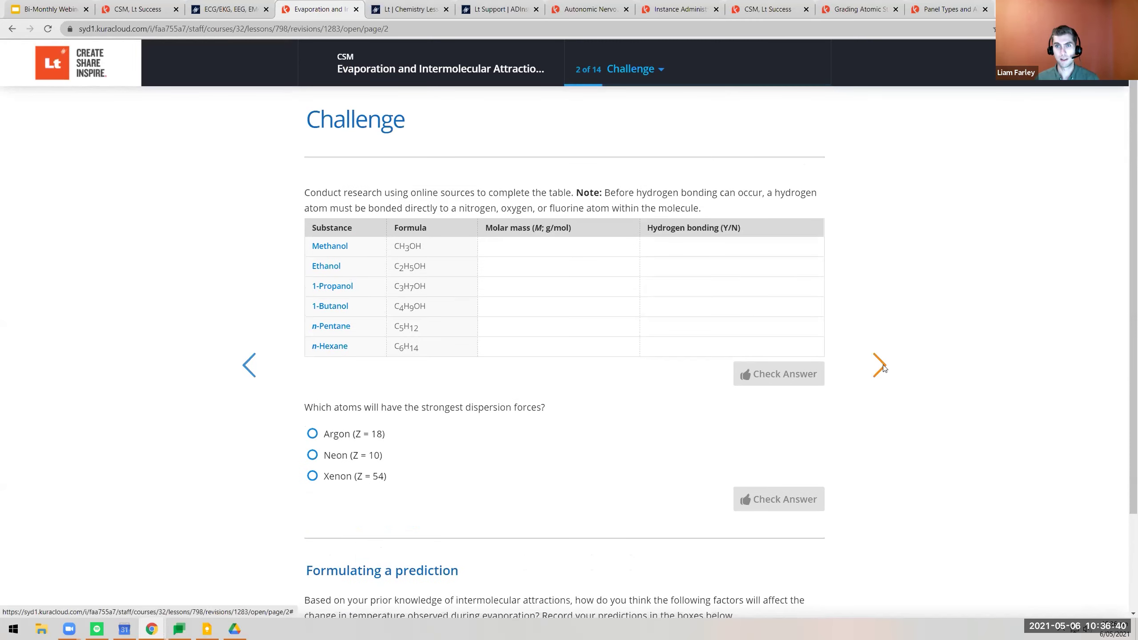
{"action": "scroll", "coordinate": [631, 378], "scroll_direction": "down", "scroll_amount": 5}
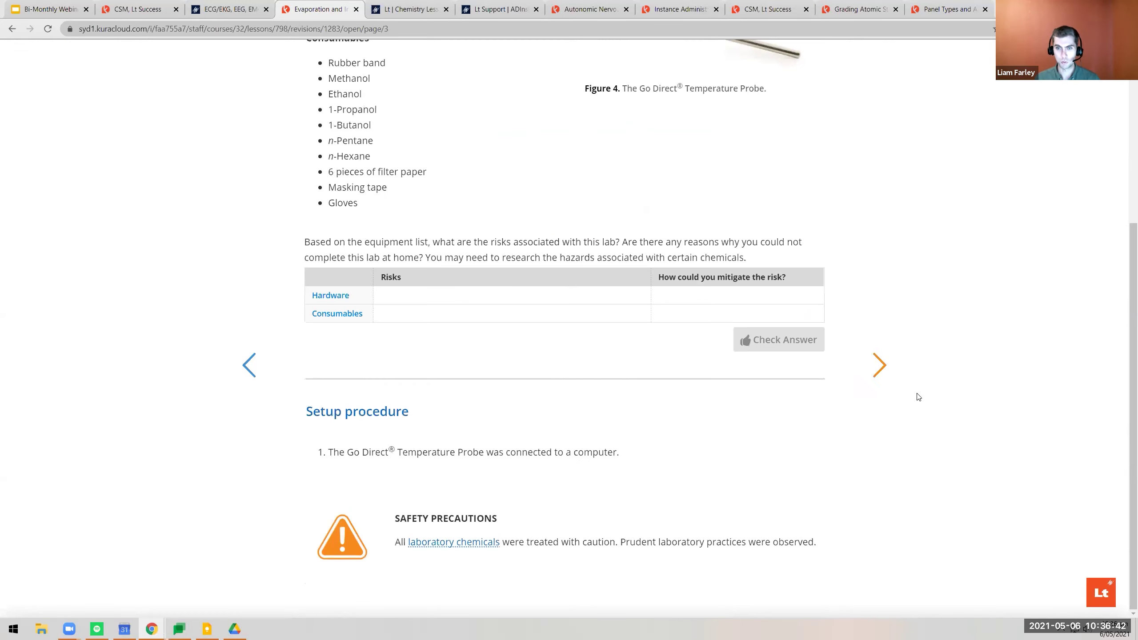
{"action": "left_click", "coordinate": [879, 365]}
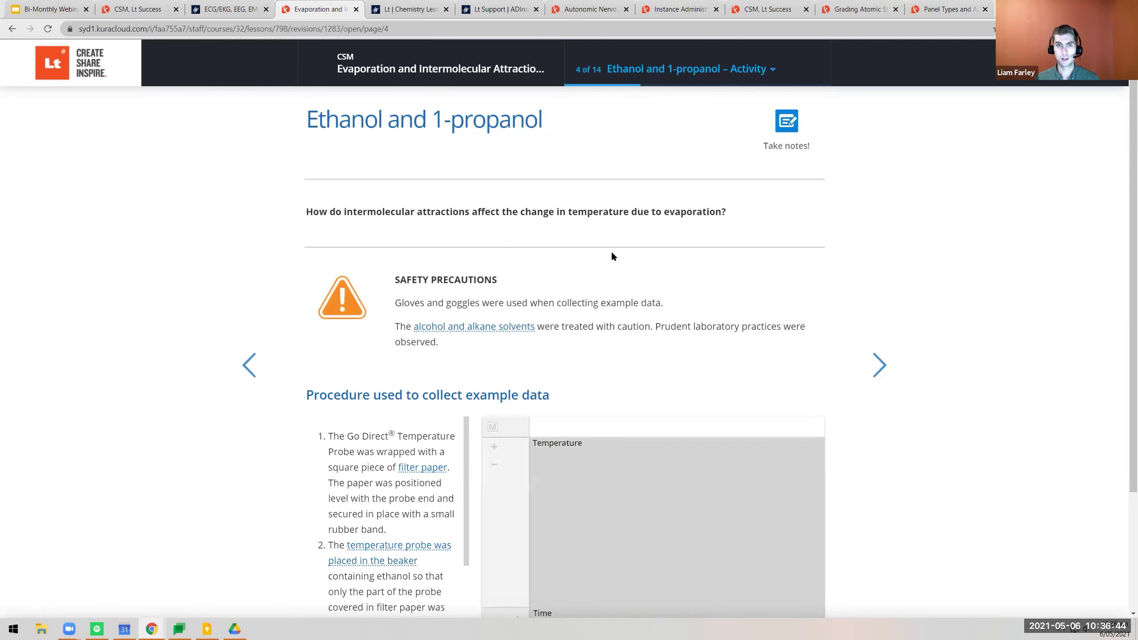
{"action": "scroll", "coordinate": [366, 259], "scroll_direction": "down", "scroll_amount": 3}
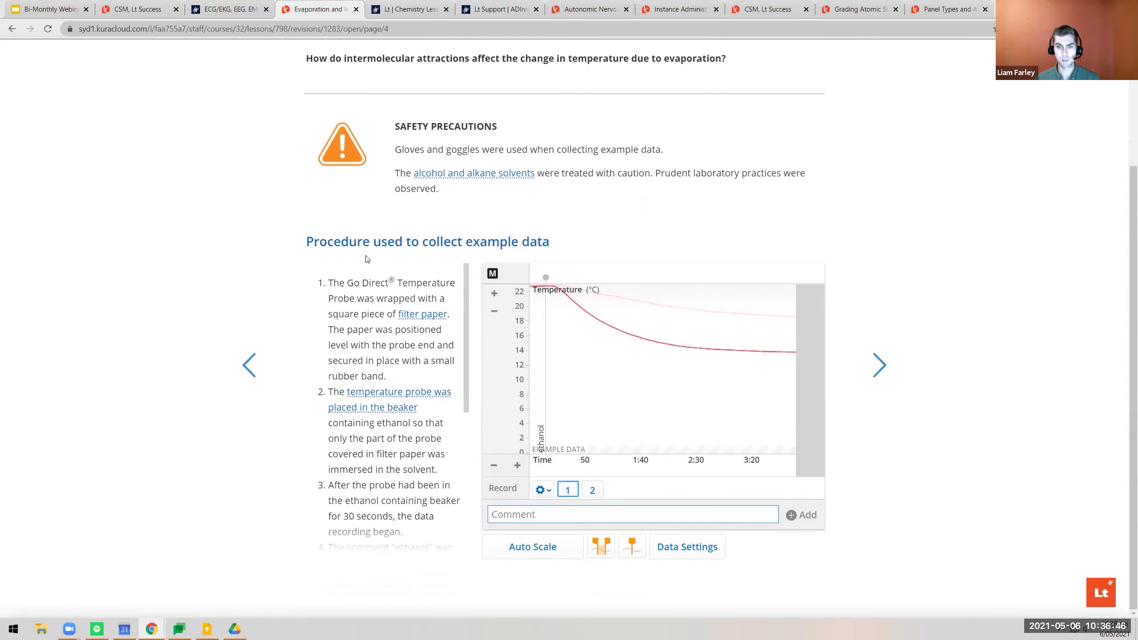
{"action": "left_click", "coordinate": [893, 367]}
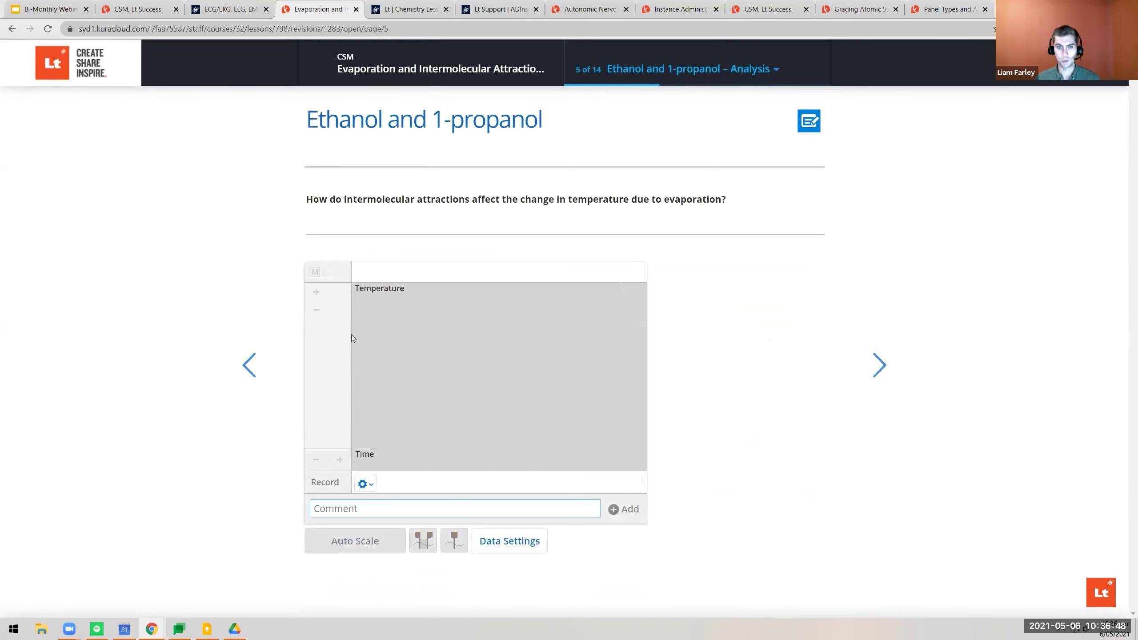
{"action": "scroll", "coordinate": [838, 302], "scroll_direction": "down", "scroll_amount": 5}
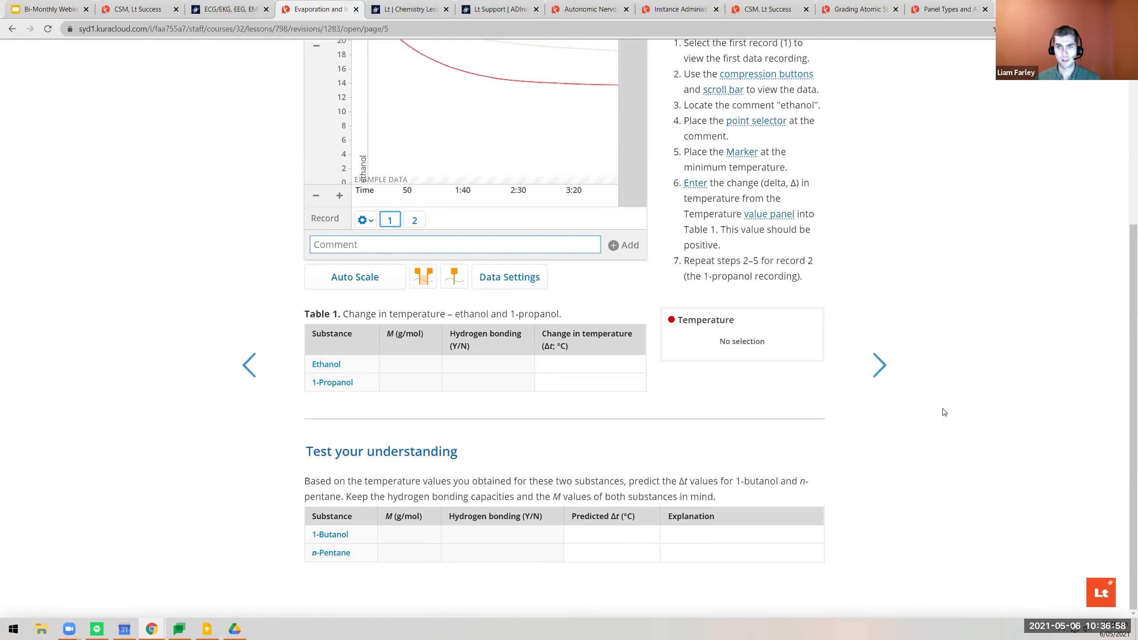
{"action": "scroll", "coordinate": [944, 415], "scroll_direction": "up", "scroll_amount": 6}
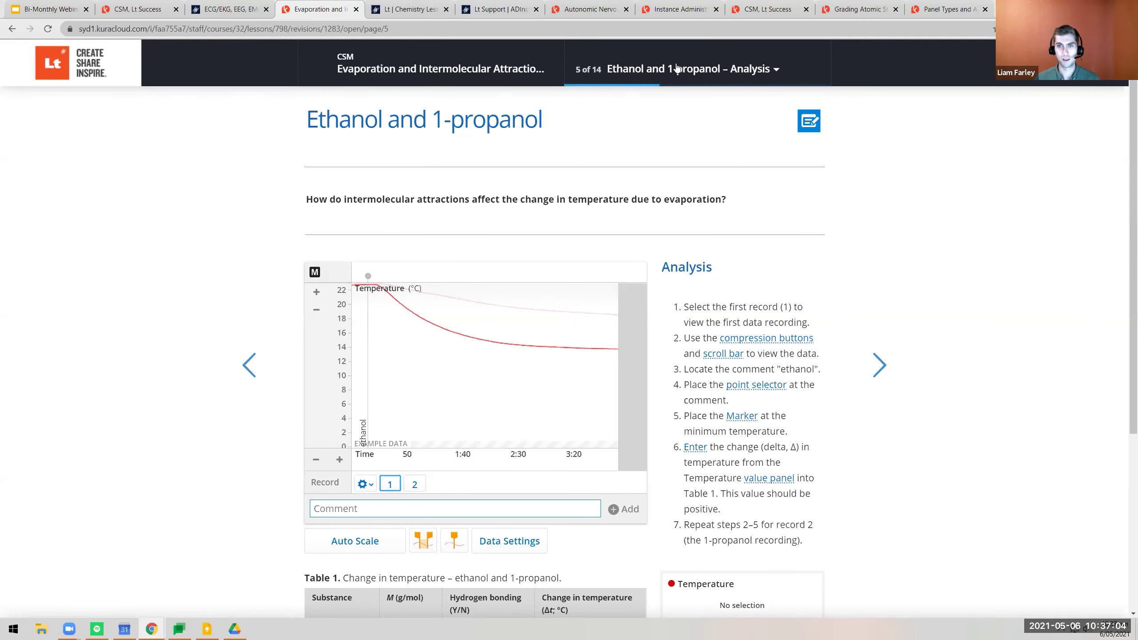
Step: Jump via the page list to the Methanol and n-hexane analysis page and scroll to Test your understanding
{"action": "left_click", "coordinate": [677, 68]}
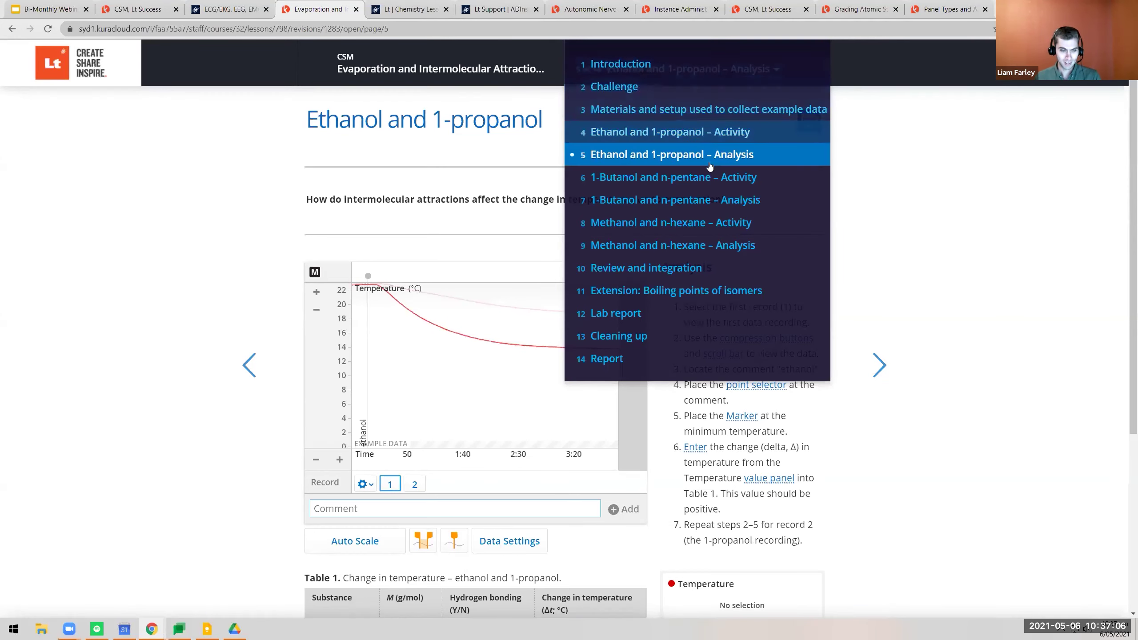
{"action": "left_click", "coordinate": [739, 244]}
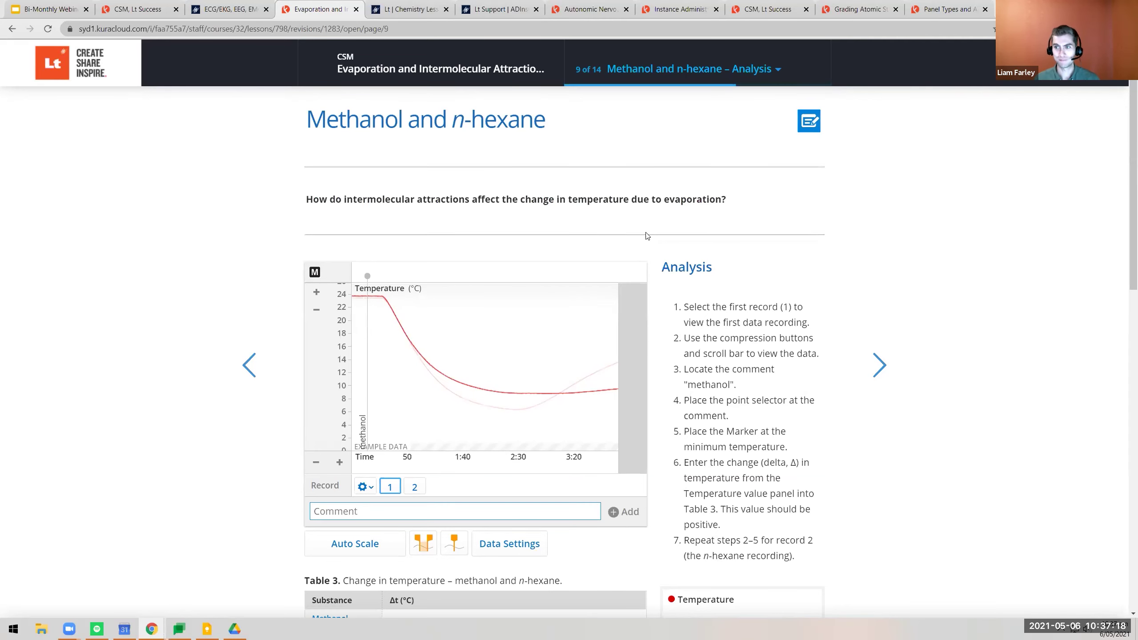
{"action": "scroll", "coordinate": [647, 235], "scroll_direction": "down", "scroll_amount": 3}
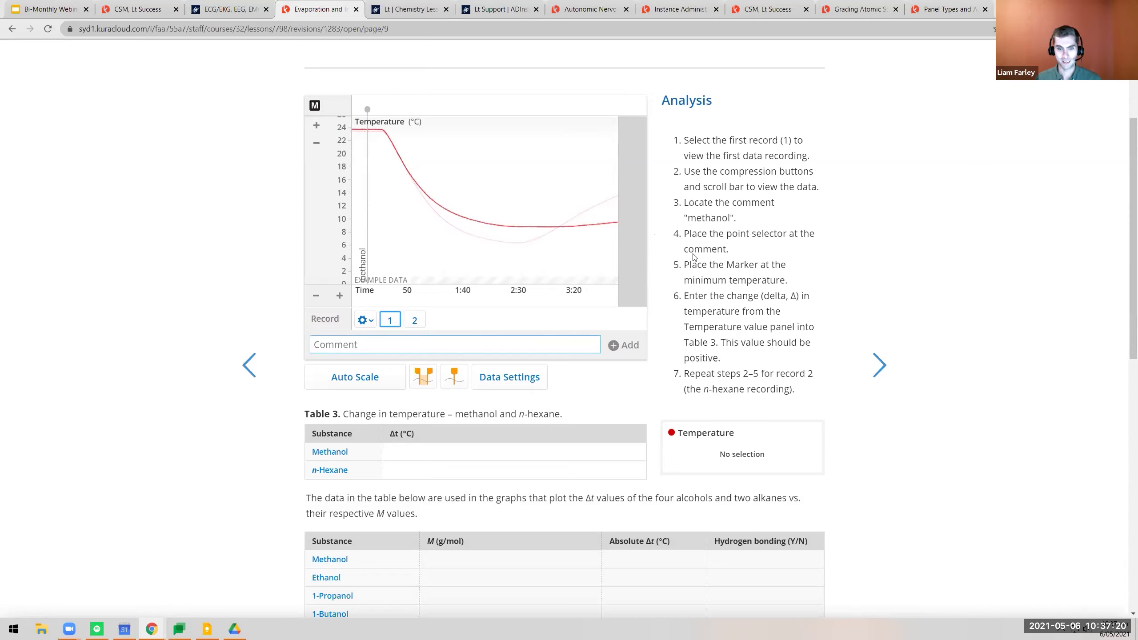
{"action": "scroll", "coordinate": [694, 257], "scroll_direction": "down", "scroll_amount": 10}
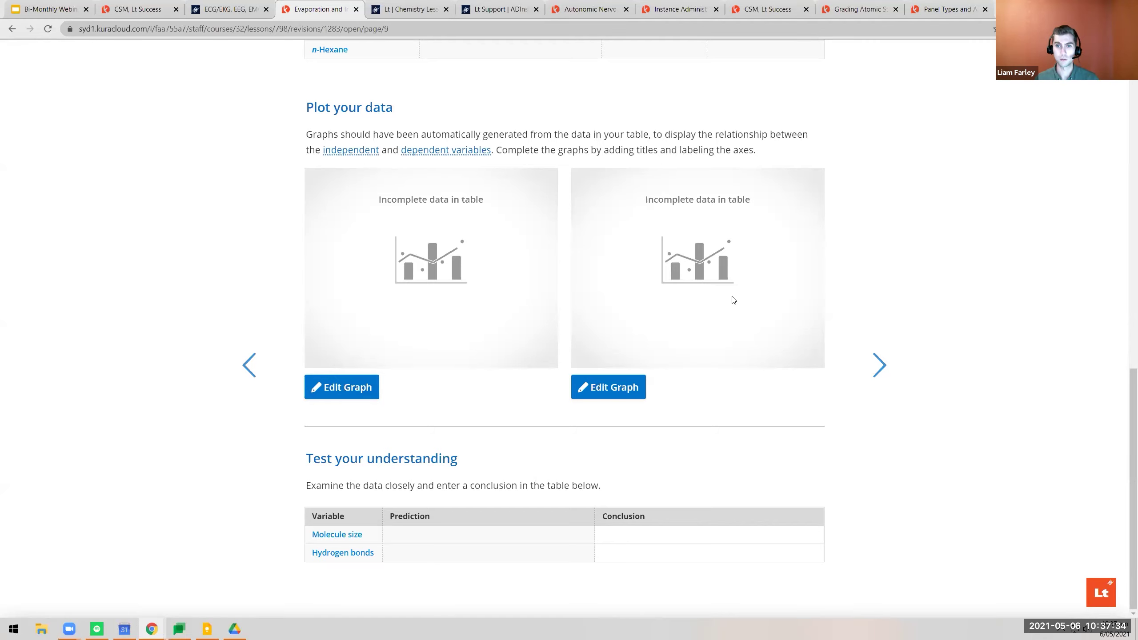
Step: Read down the Review and integration page to the Reflection box, then advance to page 11
{"action": "left_click", "coordinate": [877, 357]}
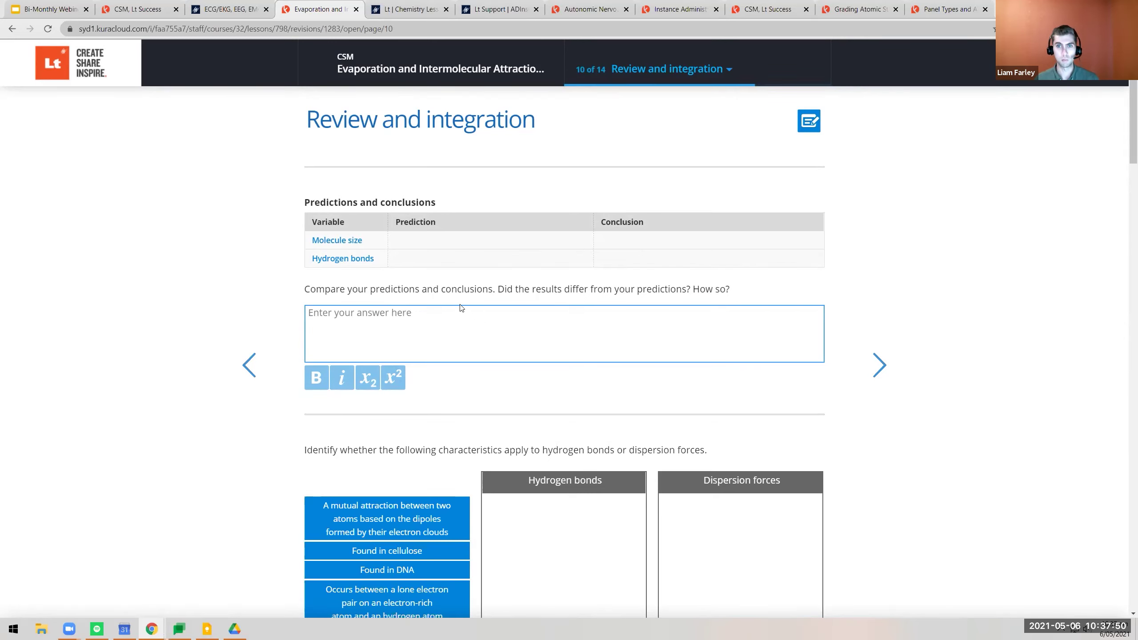
{"action": "scroll", "coordinate": [237, 289], "scroll_direction": "down", "scroll_amount": 1}
{"action": "scroll", "coordinate": [236, 288], "scroll_direction": "down", "scroll_amount": 1}
{"action": "scroll", "coordinate": [237, 287], "scroll_direction": "down", "scroll_amount": 8}
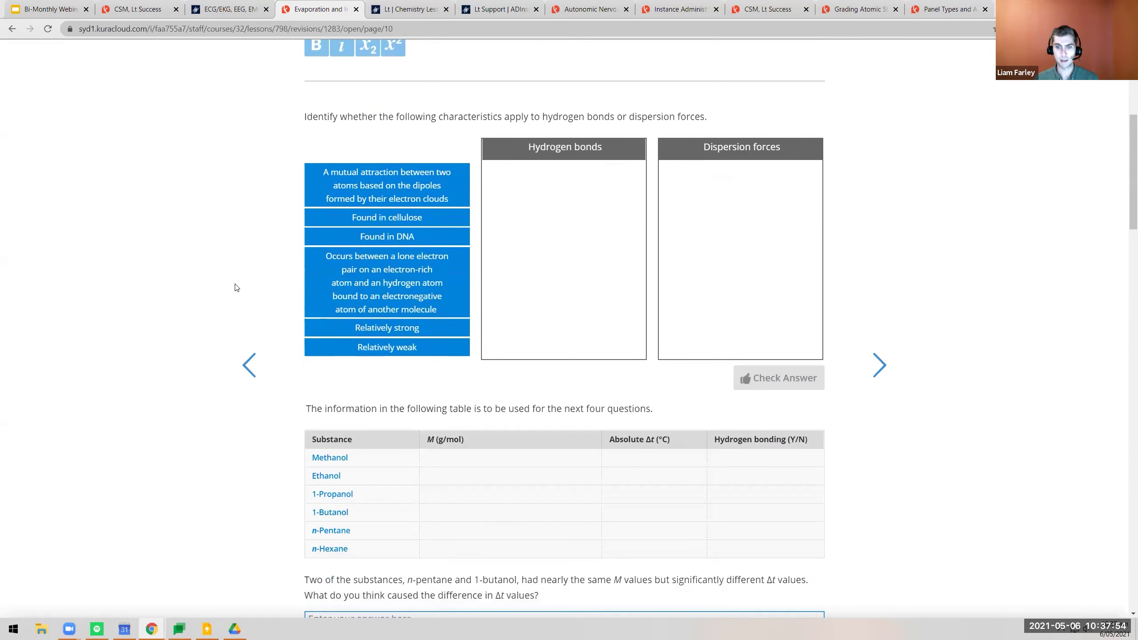
{"action": "scroll", "coordinate": [223, 281], "scroll_direction": "down", "scroll_amount": 3}
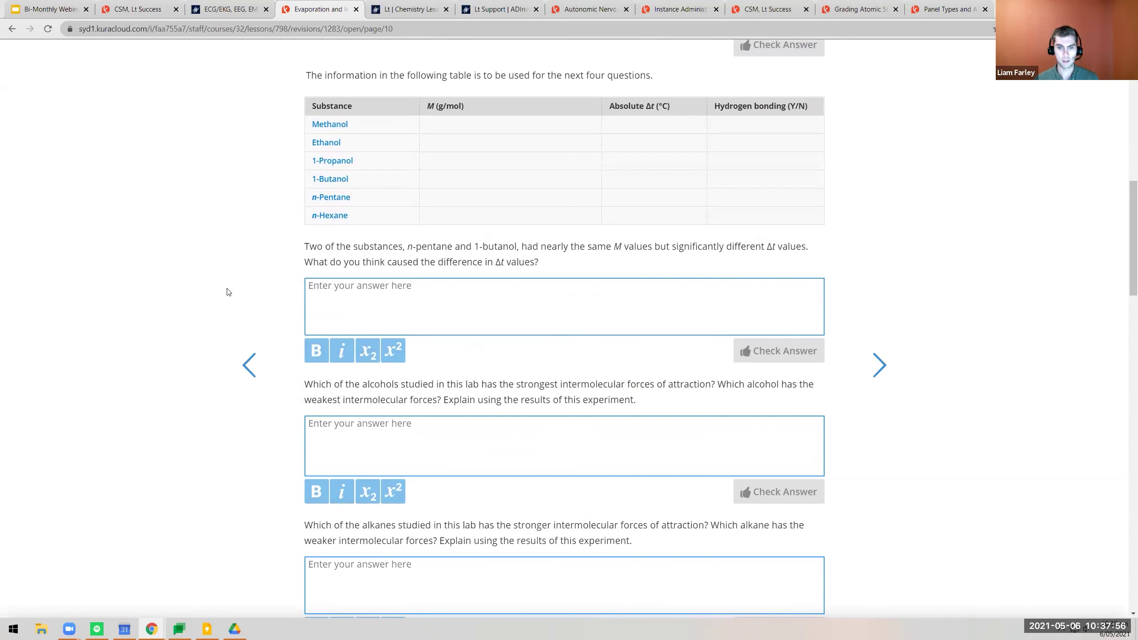
{"action": "scroll", "coordinate": [224, 284], "scroll_direction": "down", "scroll_amount": 6}
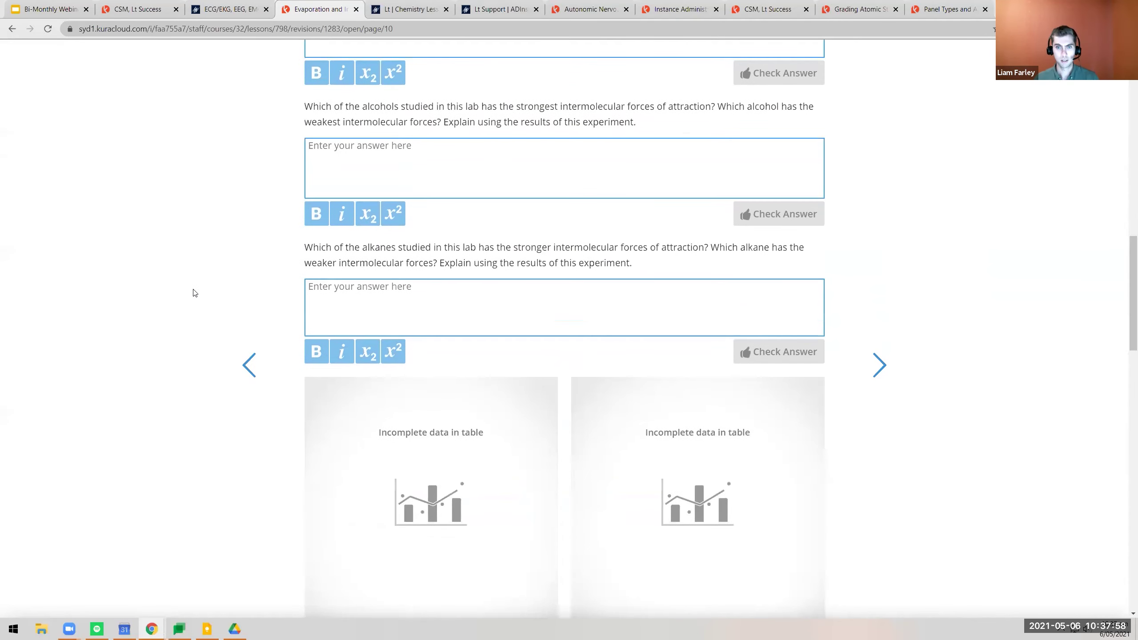
{"action": "scroll", "coordinate": [194, 292], "scroll_direction": "down", "scroll_amount": 4}
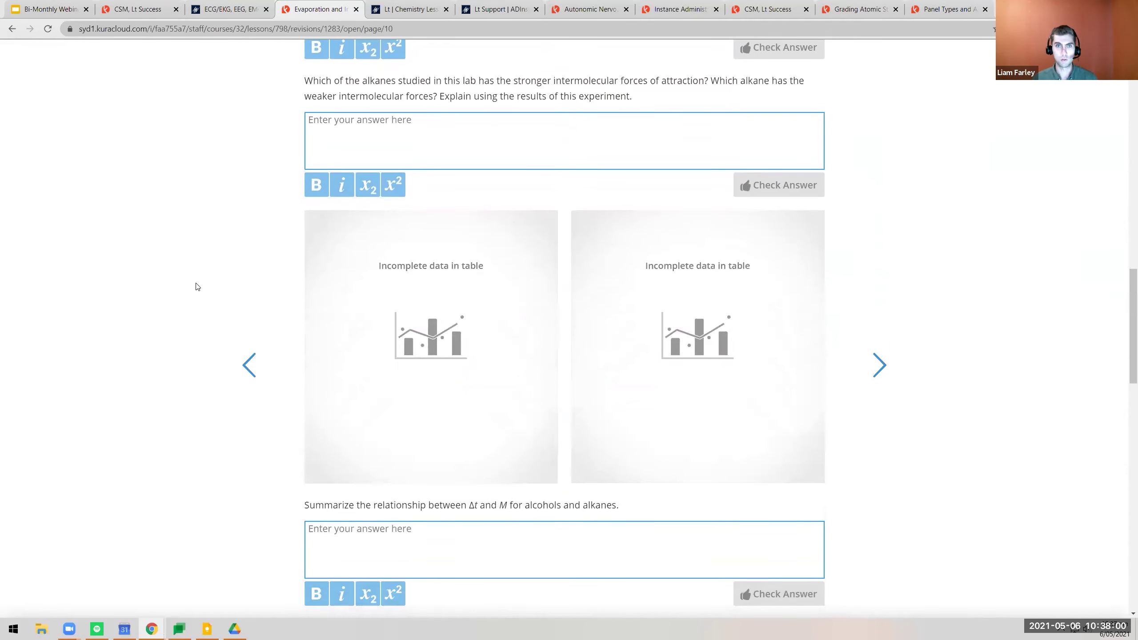
{"action": "scroll", "coordinate": [207, 286], "scroll_direction": "down", "scroll_amount": 1}
{"action": "scroll", "coordinate": [208, 286], "scroll_direction": "down", "scroll_amount": 3}
{"action": "scroll", "coordinate": [209, 286], "scroll_direction": "down", "scroll_amount": 4}
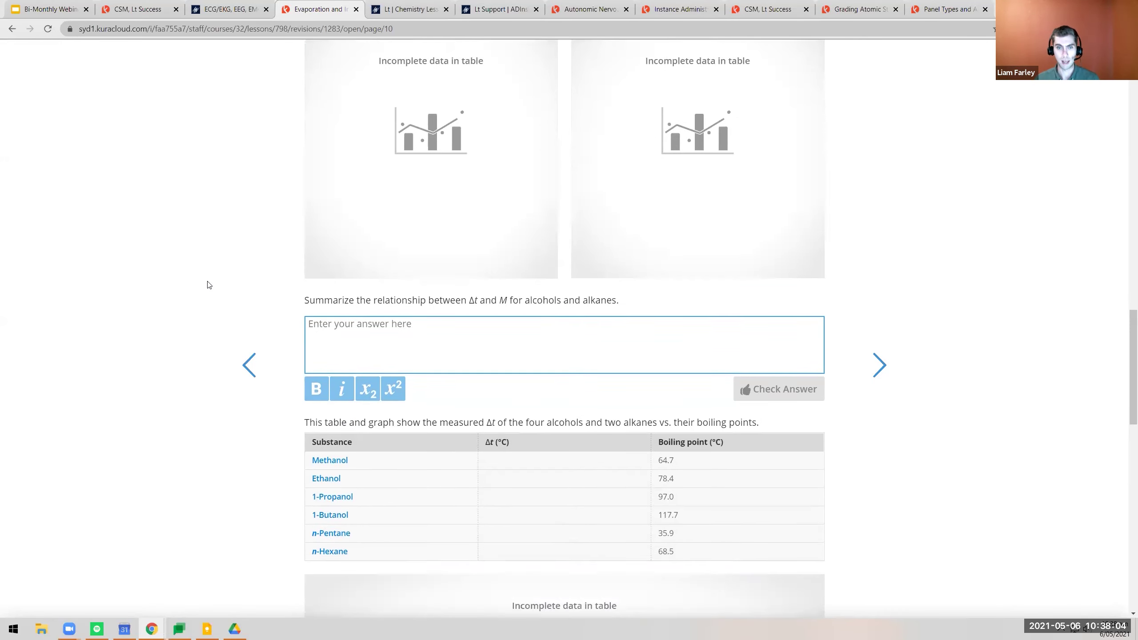
{"action": "scroll", "coordinate": [208, 278], "scroll_direction": "down", "scroll_amount": 13}
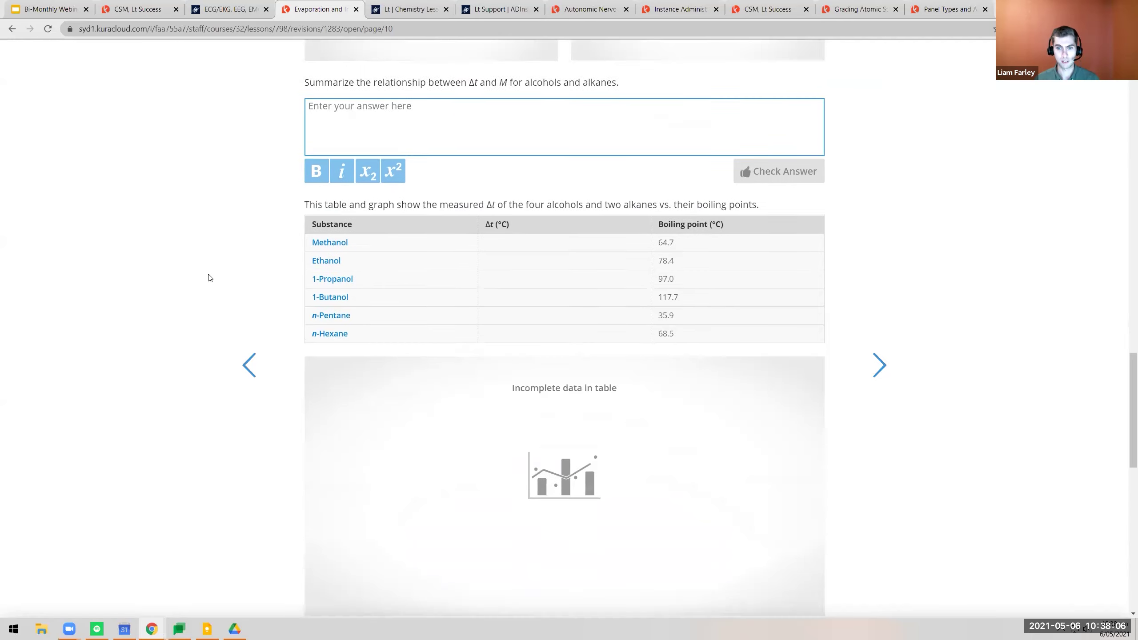
{"action": "scroll", "coordinate": [209, 275], "scroll_direction": "down", "scroll_amount": 4}
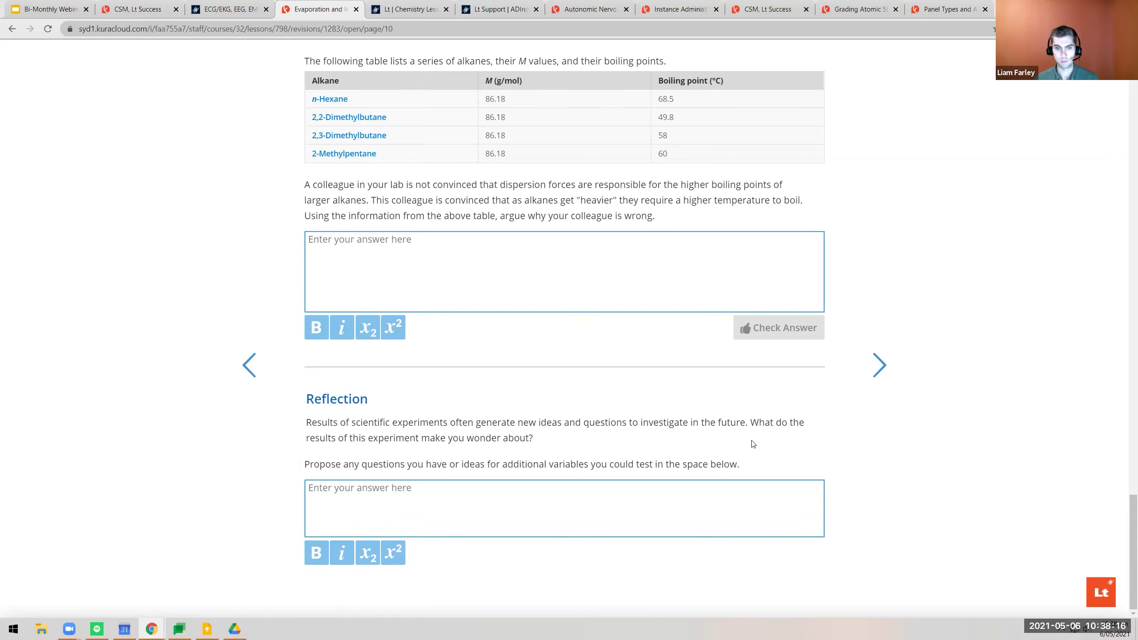
{"action": "left_click", "coordinate": [890, 368]}
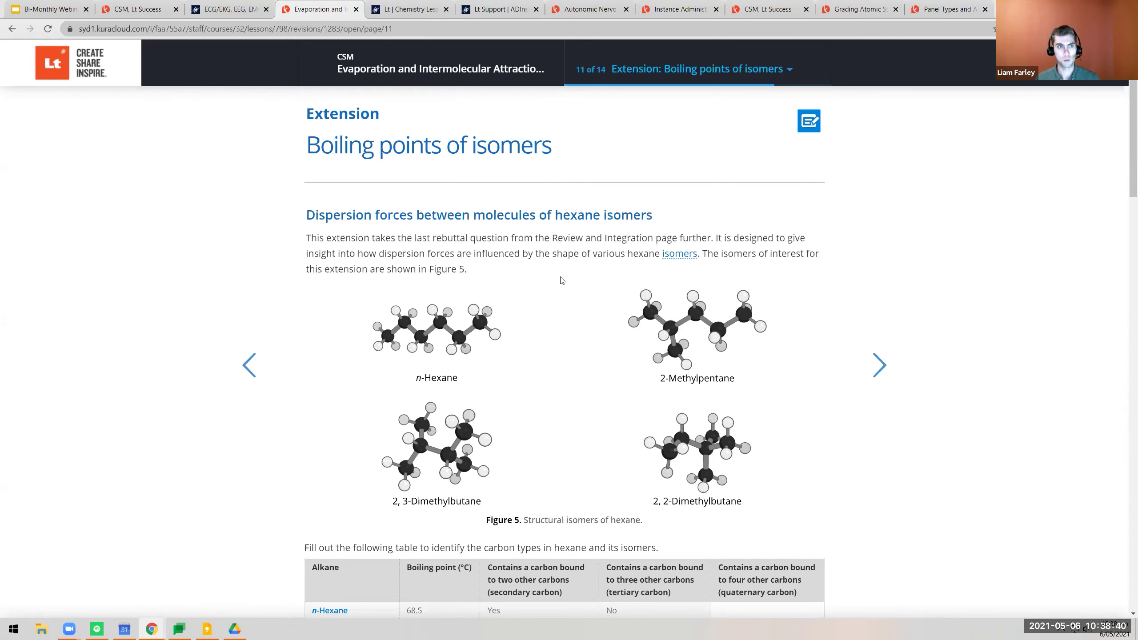
Step: Scroll the isomers extension page past Figure 5 and the carbon-type table to Figure 6
{"action": "scroll", "coordinate": [568, 262], "scroll_direction": "down", "scroll_amount": 1}
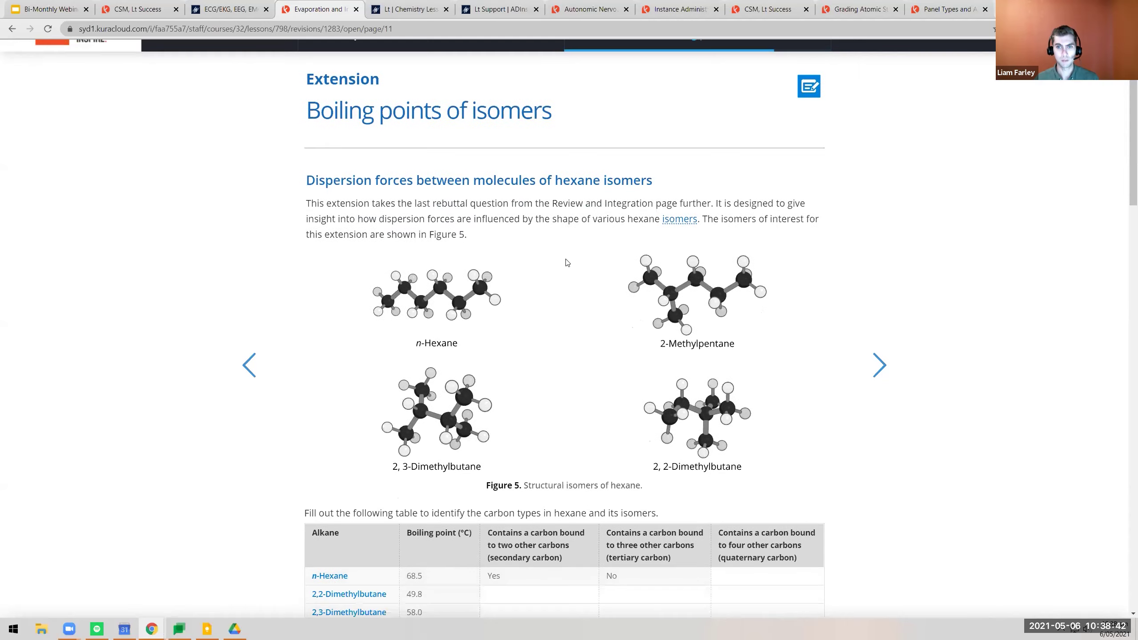
{"action": "scroll", "coordinate": [568, 262], "scroll_direction": "down", "scroll_amount": 3}
{"action": "scroll", "coordinate": [568, 265], "scroll_direction": "up", "scroll_amount": 4}
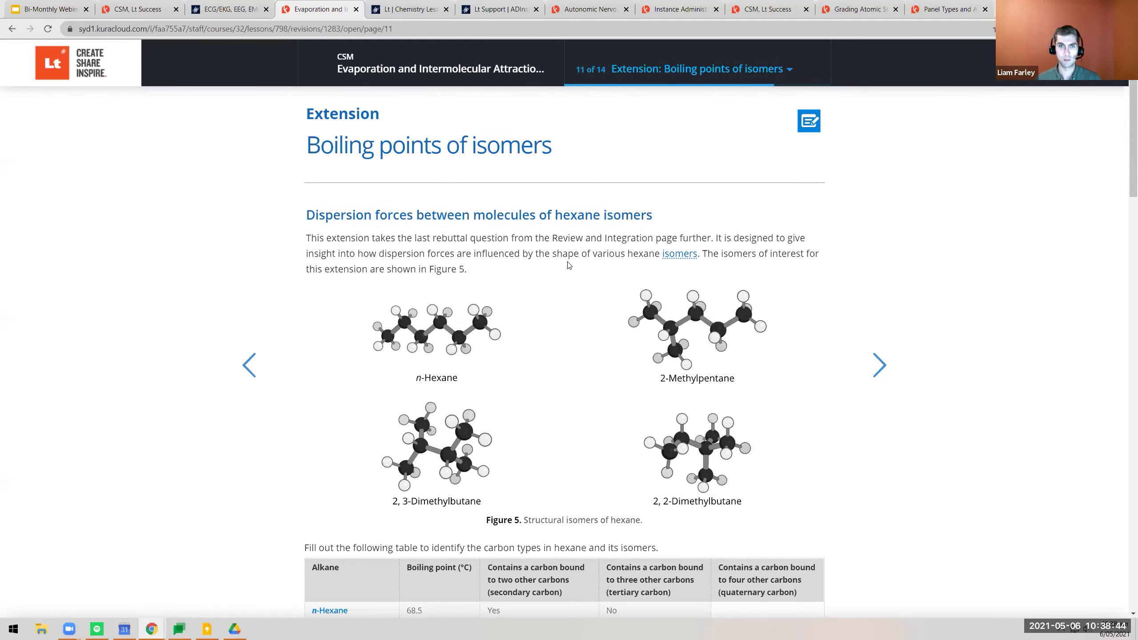
{"action": "scroll", "coordinate": [570, 265], "scroll_direction": "down", "scroll_amount": 10}
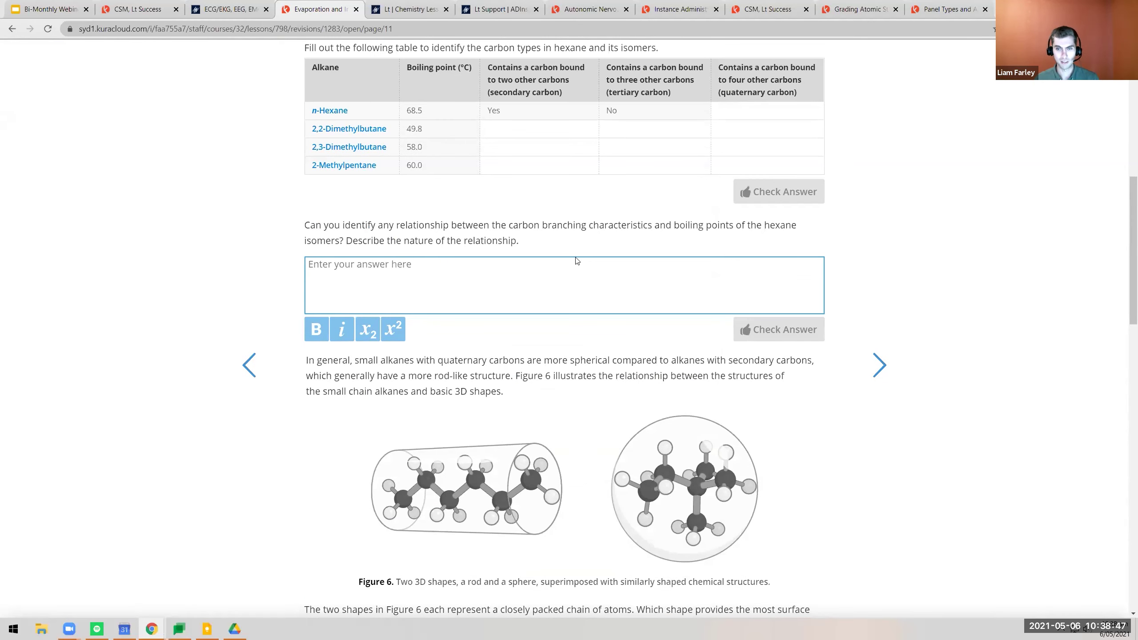
{"action": "left_click", "coordinate": [880, 365]}
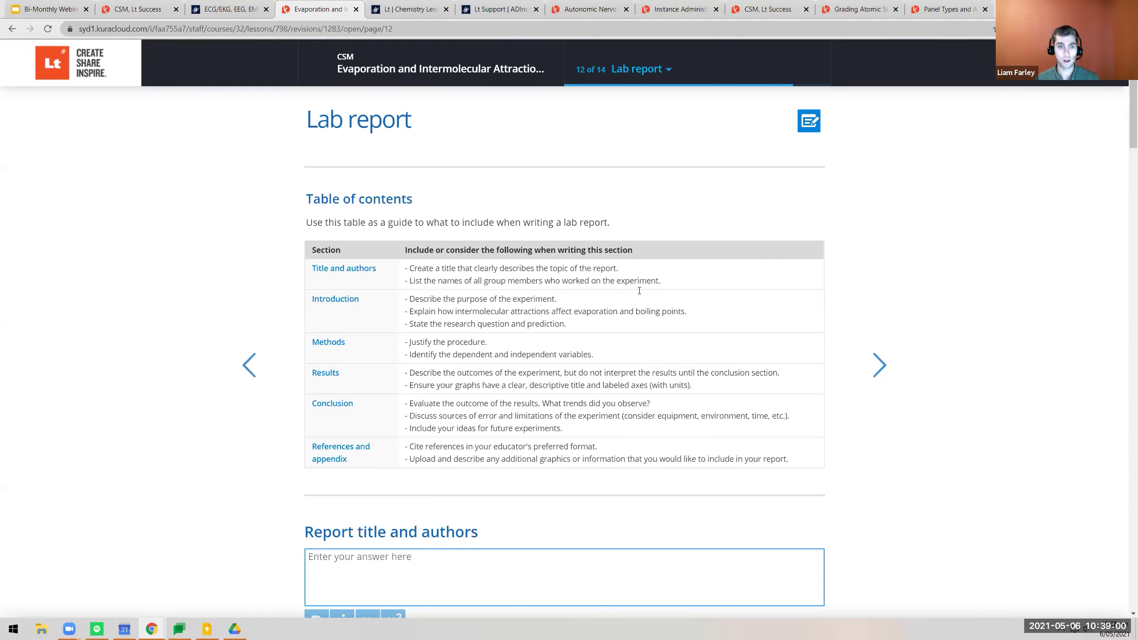
Step: Scroll the Lab report and view, then close, the referenced Prediction table popup
{"action": "scroll", "coordinate": [645, 309], "scroll_direction": "down", "scroll_amount": 5}
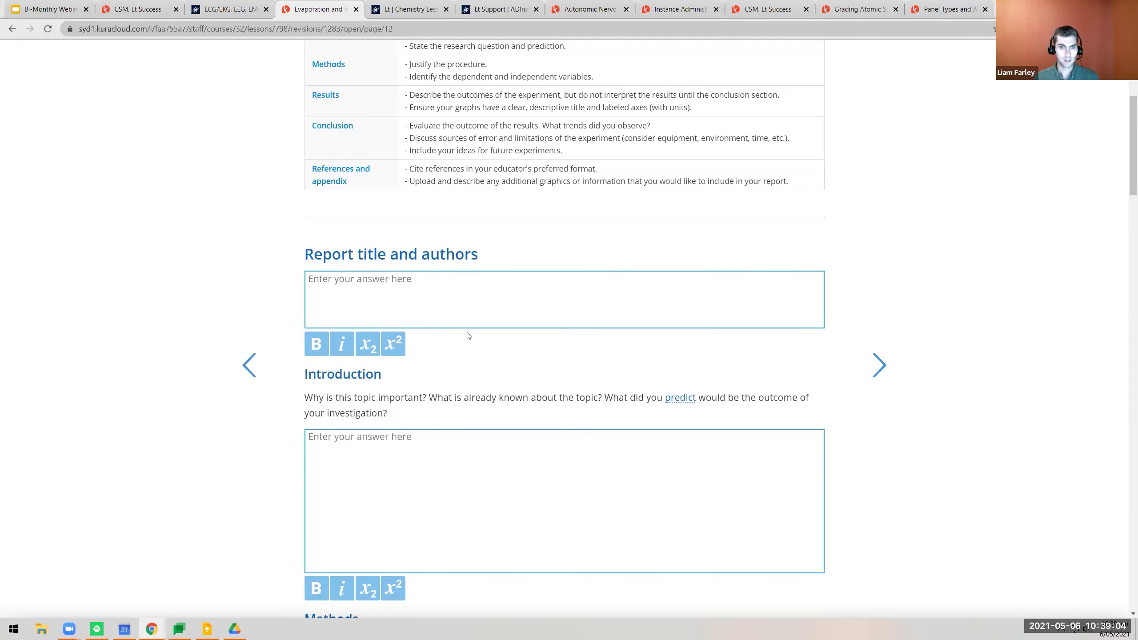
{"action": "scroll", "coordinate": [509, 341], "scroll_direction": "down", "scroll_amount": 2}
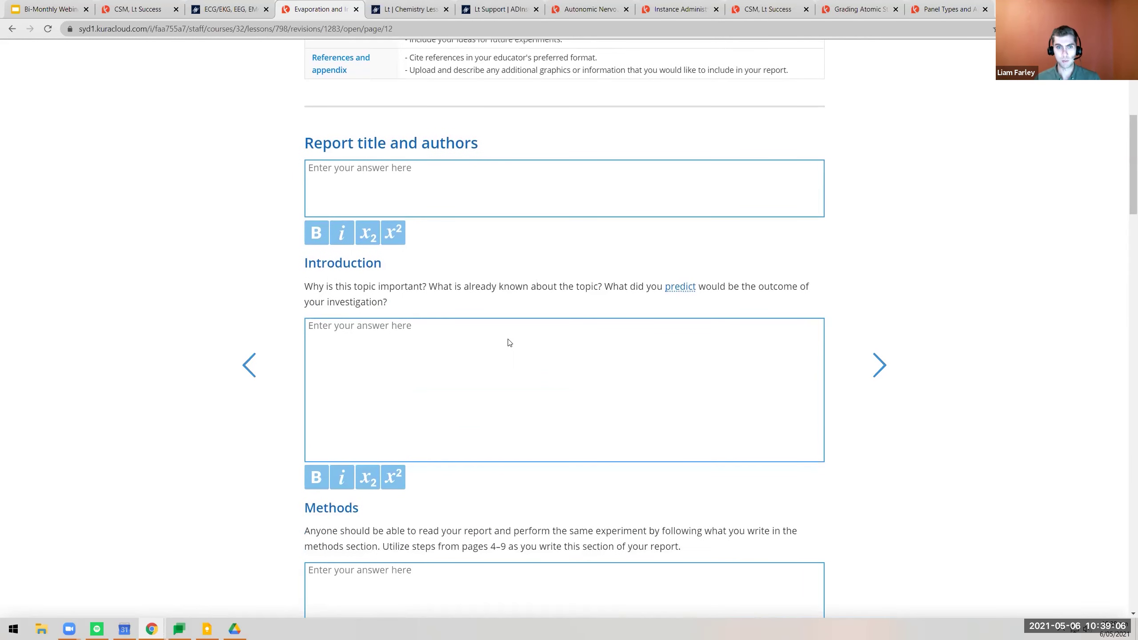
{"action": "left_click", "coordinate": [672, 290]}
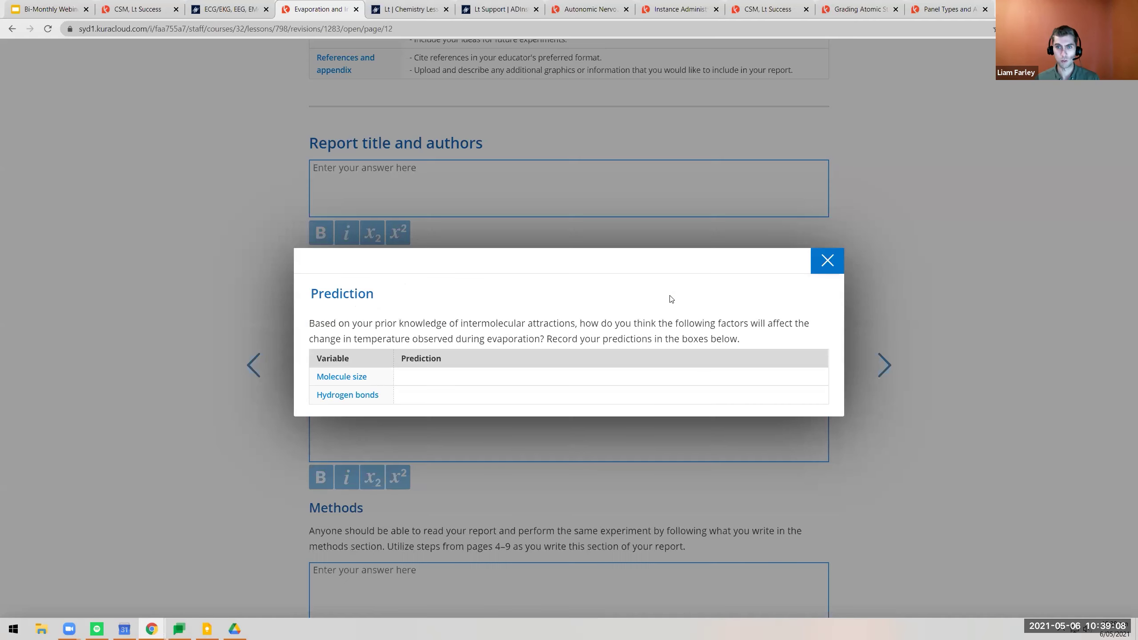
{"action": "left_click", "coordinate": [836, 268]}
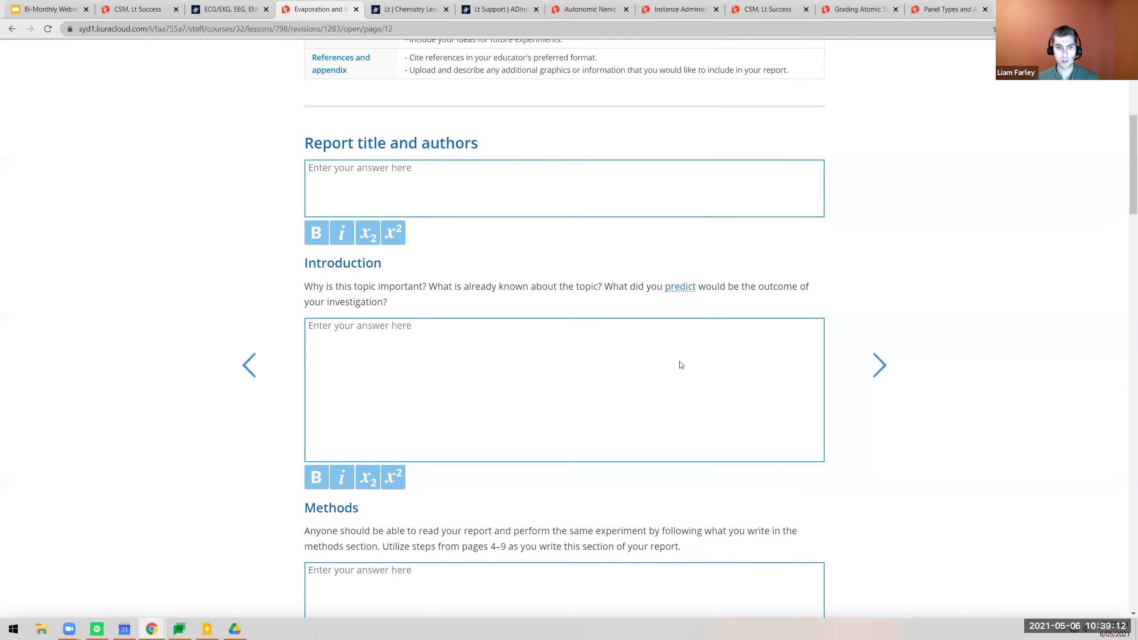
Step: Scroll to the bottom of the Lab report and advance to page 13, Cleaning up
{"action": "scroll", "coordinate": [680, 363], "scroll_direction": "down", "scroll_amount": 8}
{"action": "scroll", "coordinate": [682, 363], "scroll_direction": "down", "scroll_amount": 18}
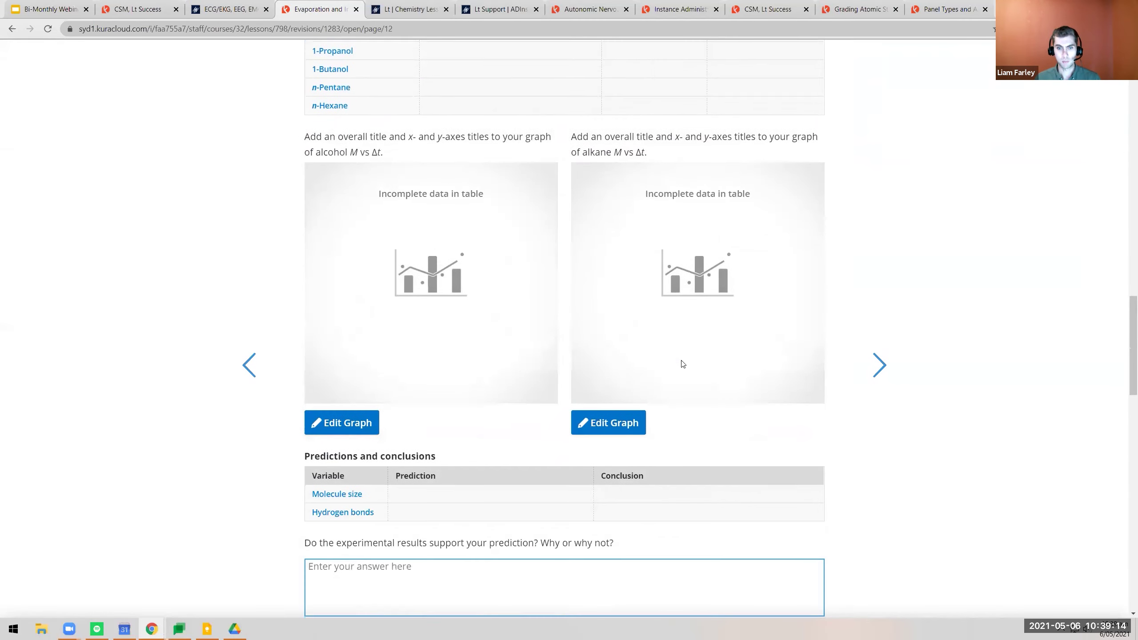
{"action": "scroll", "coordinate": [680, 363], "scroll_direction": "down", "scroll_amount": 8}
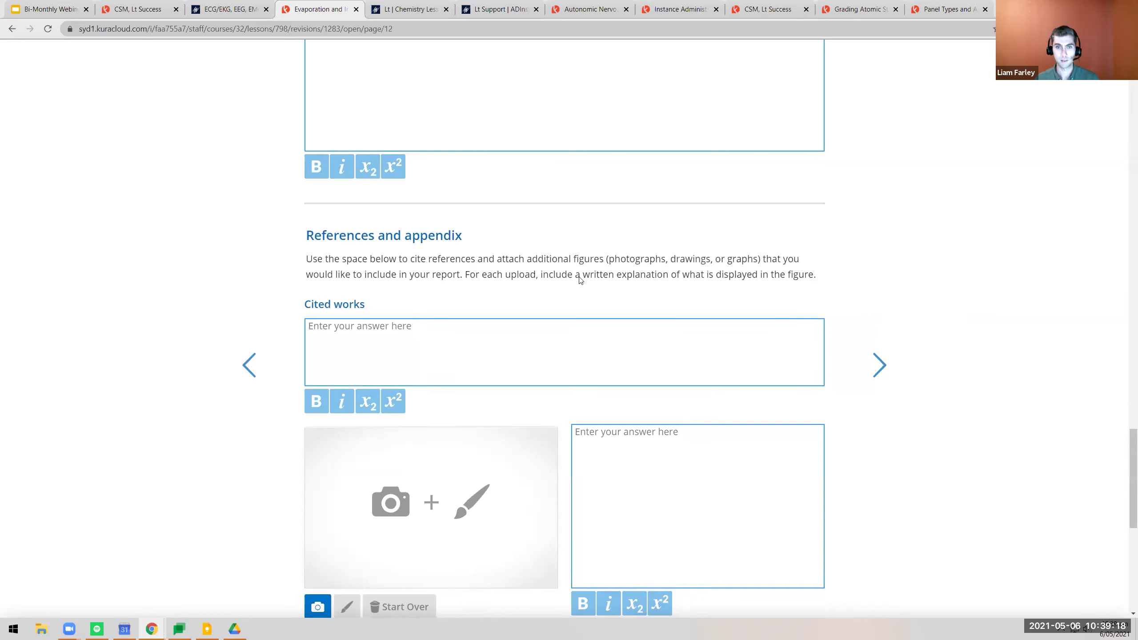
{"action": "scroll", "coordinate": [600, 281], "scroll_direction": "down", "scroll_amount": 8}
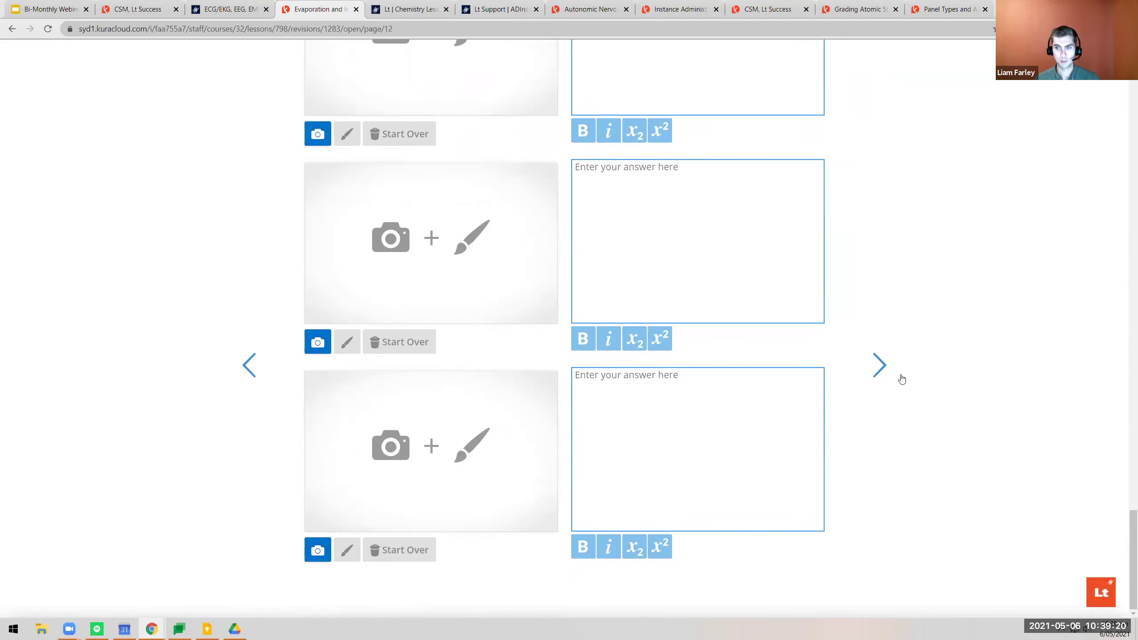
{"action": "left_click", "coordinate": [882, 366]}
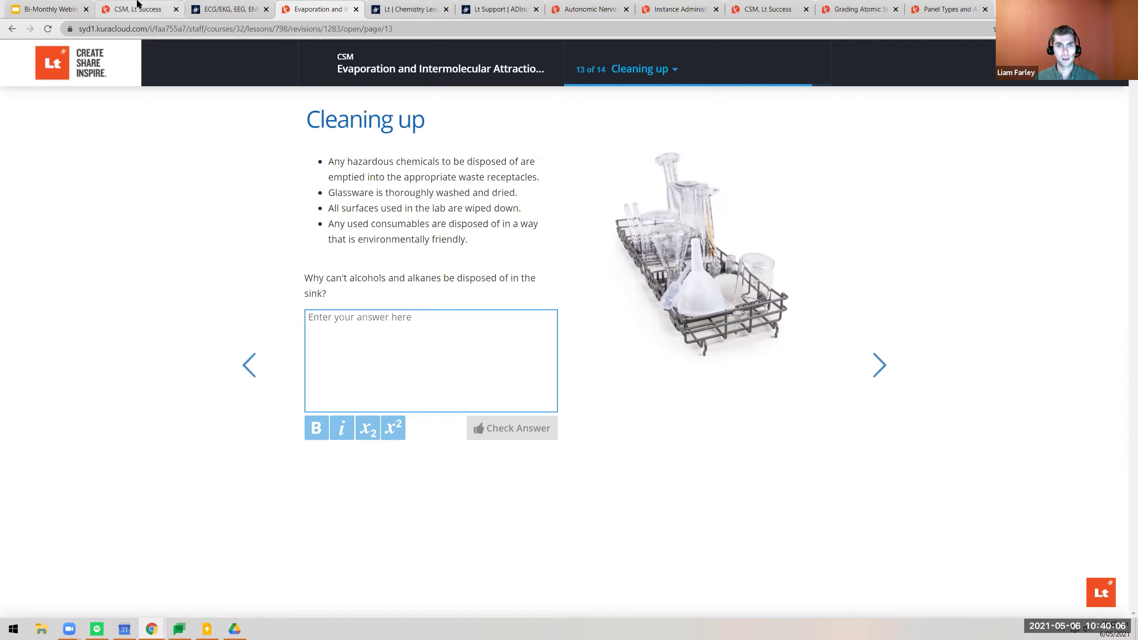
Step: Scroll the Lt Chemistry webpage to its Sign Up section, then return to the 'CSM, Lt Success' tab
{"action": "left_click", "coordinate": [400, 10]}
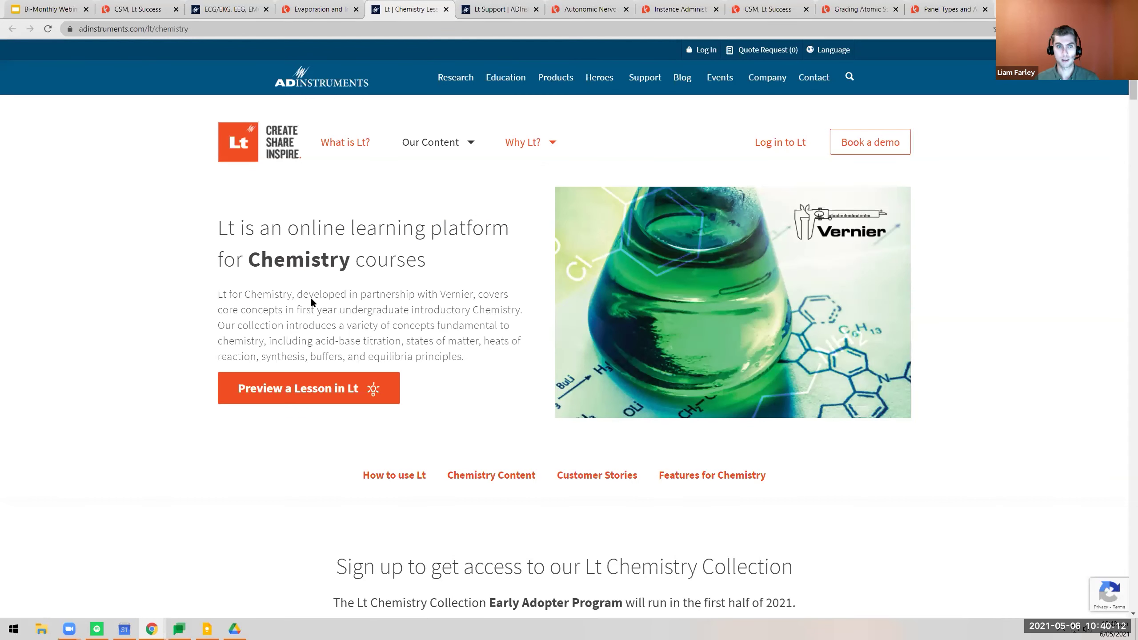
{"action": "scroll", "coordinate": [440, 301], "scroll_direction": "down", "scroll_amount": 5}
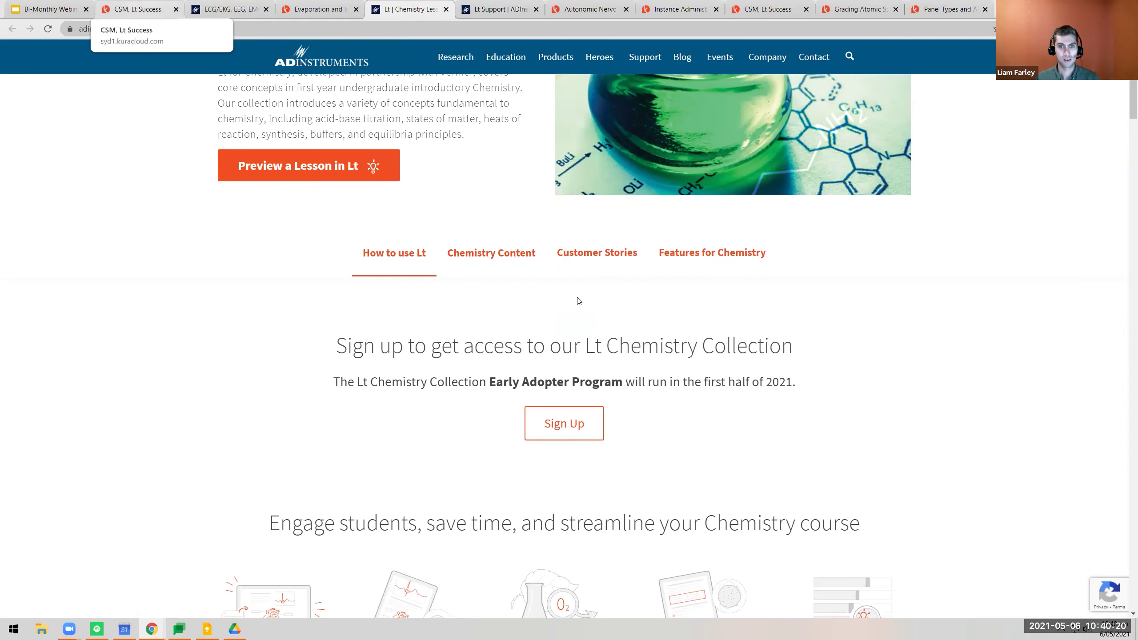
{"action": "left_click", "coordinate": [134, 9]}
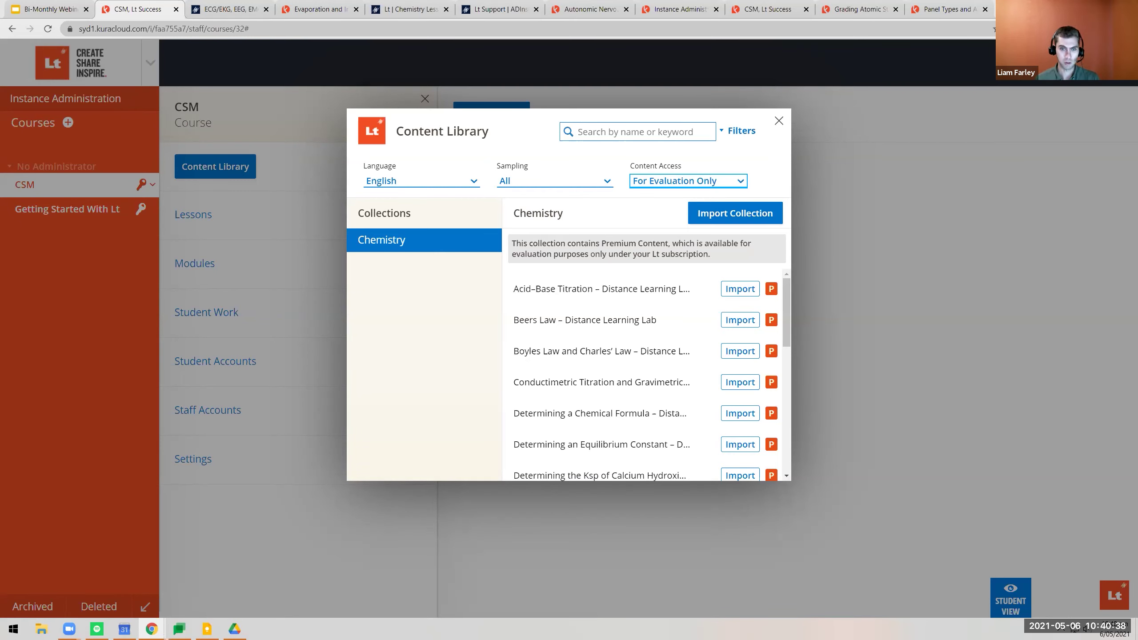
Step: From the Lt Support page, open the Lt Releases page listing recent releases
{"action": "left_click", "coordinate": [480, 3]}
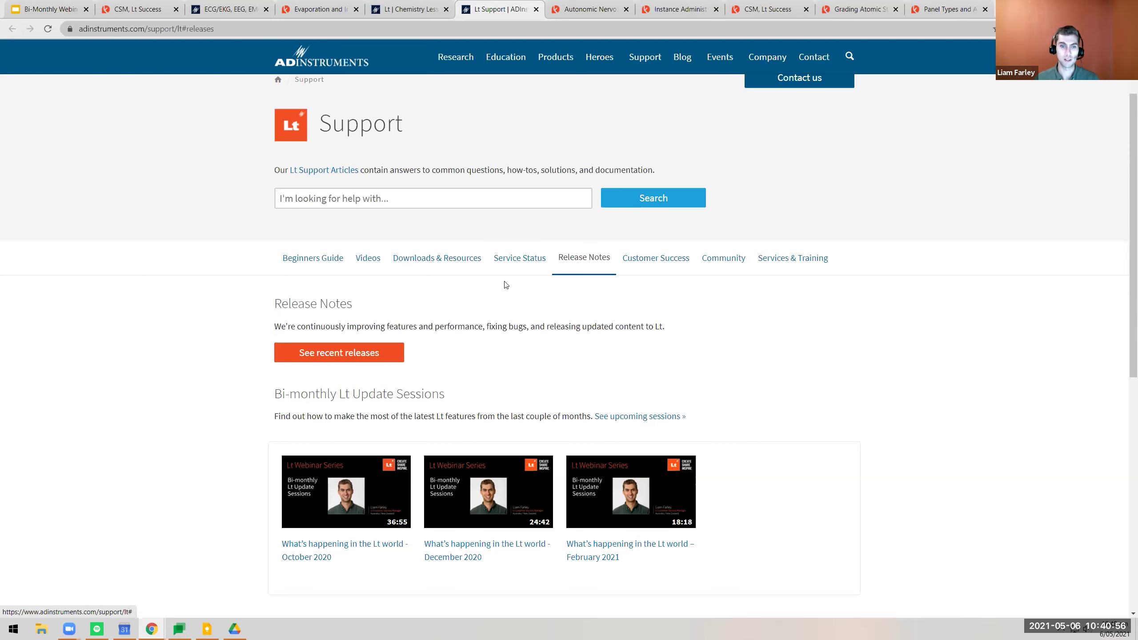
{"action": "left_click", "coordinate": [357, 357]}
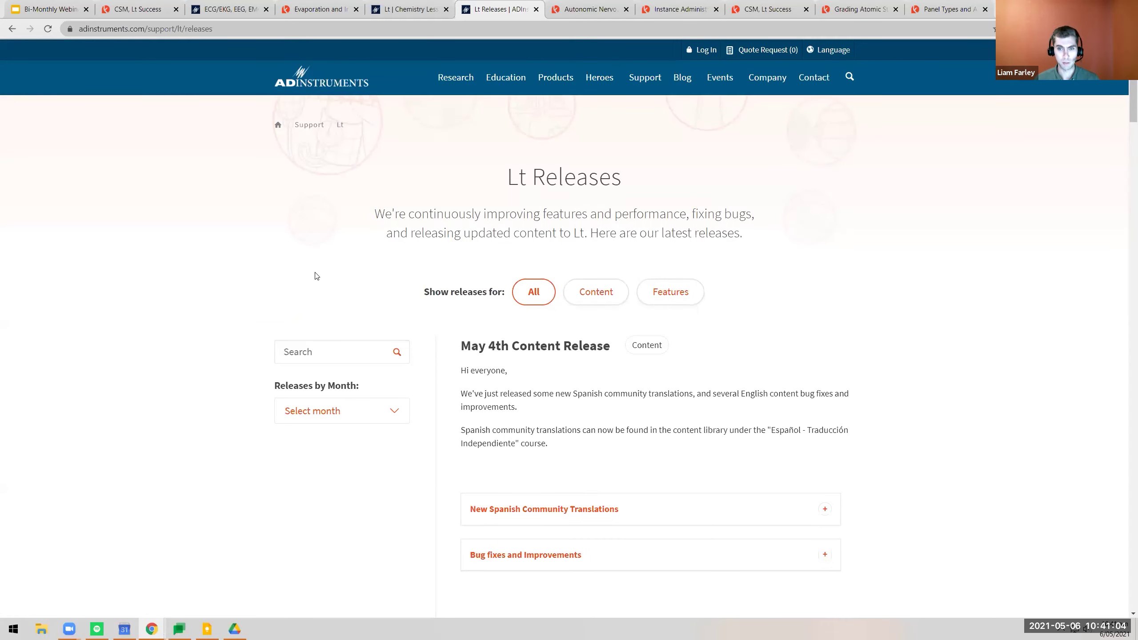
Step: Filter the Lt Releases list to Features, apply the October 2020 month filter, then remove it
{"action": "left_click", "coordinate": [581, 294]}
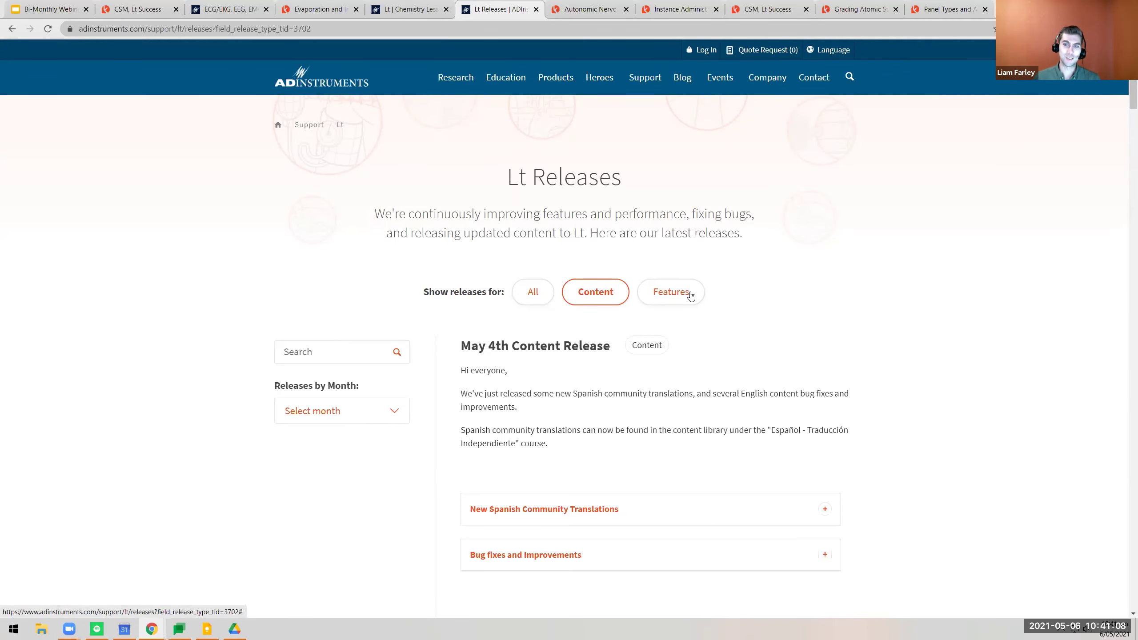
{"action": "left_click", "coordinate": [687, 300]}
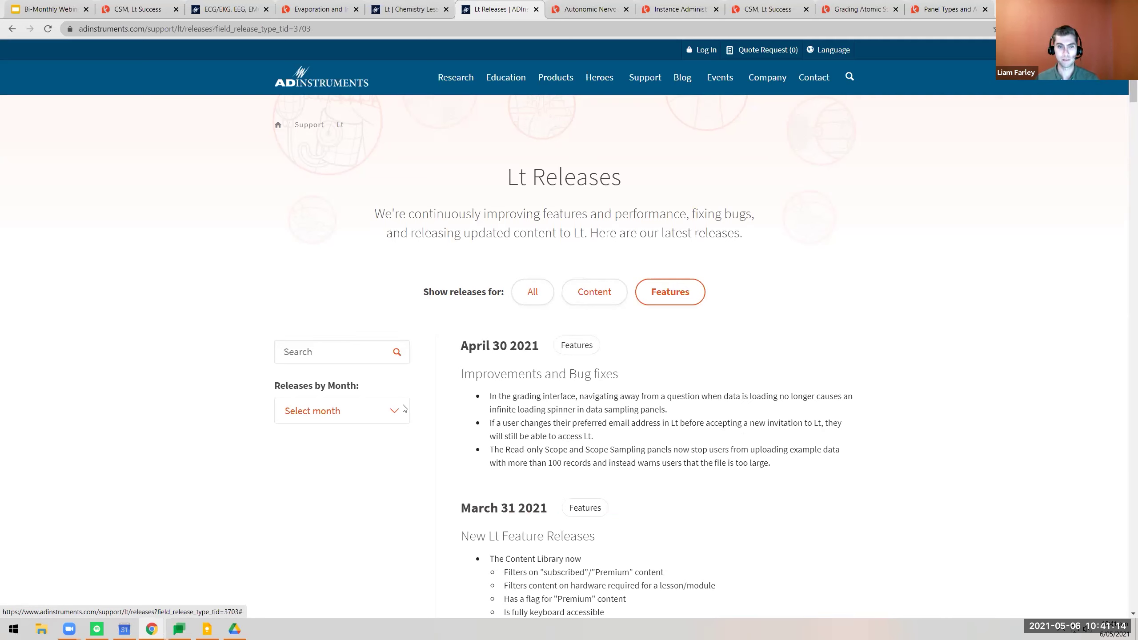
{"action": "left_click", "coordinate": [364, 412]}
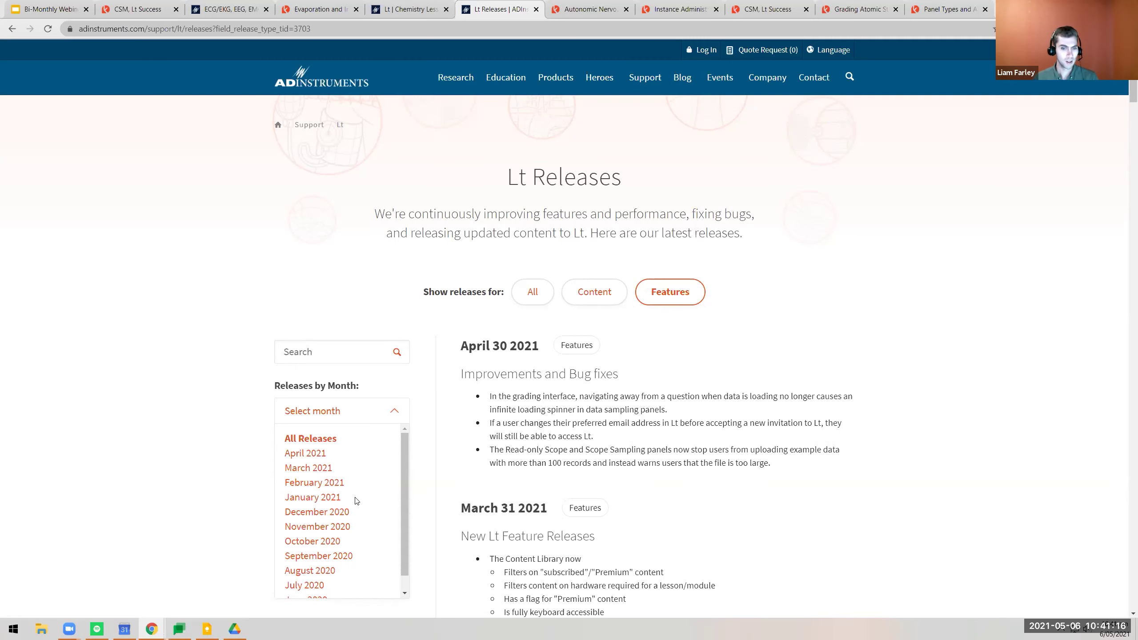
{"action": "scroll", "coordinate": [357, 501], "scroll_direction": "down", "scroll_amount": 1}
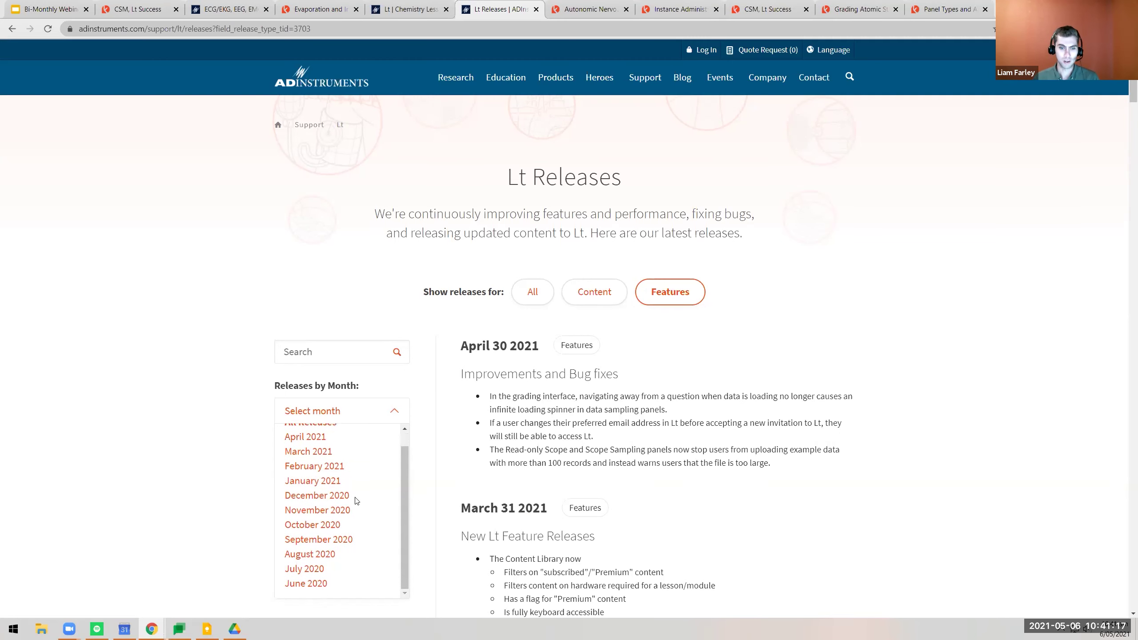
{"action": "left_click", "coordinate": [324, 525]}
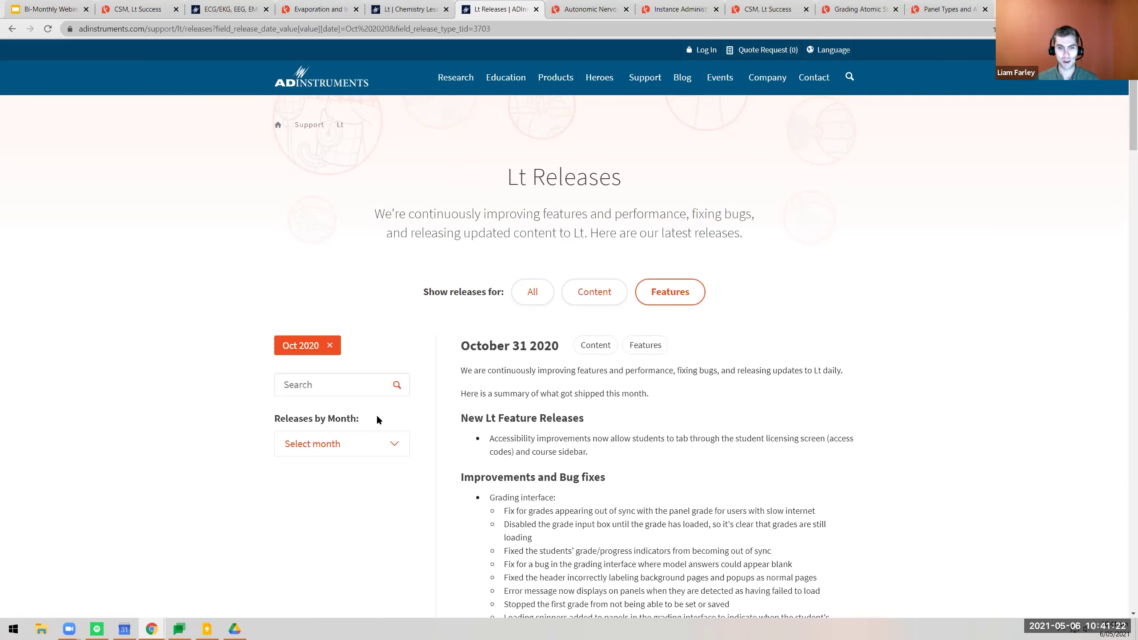
{"action": "left_click", "coordinate": [330, 345]}
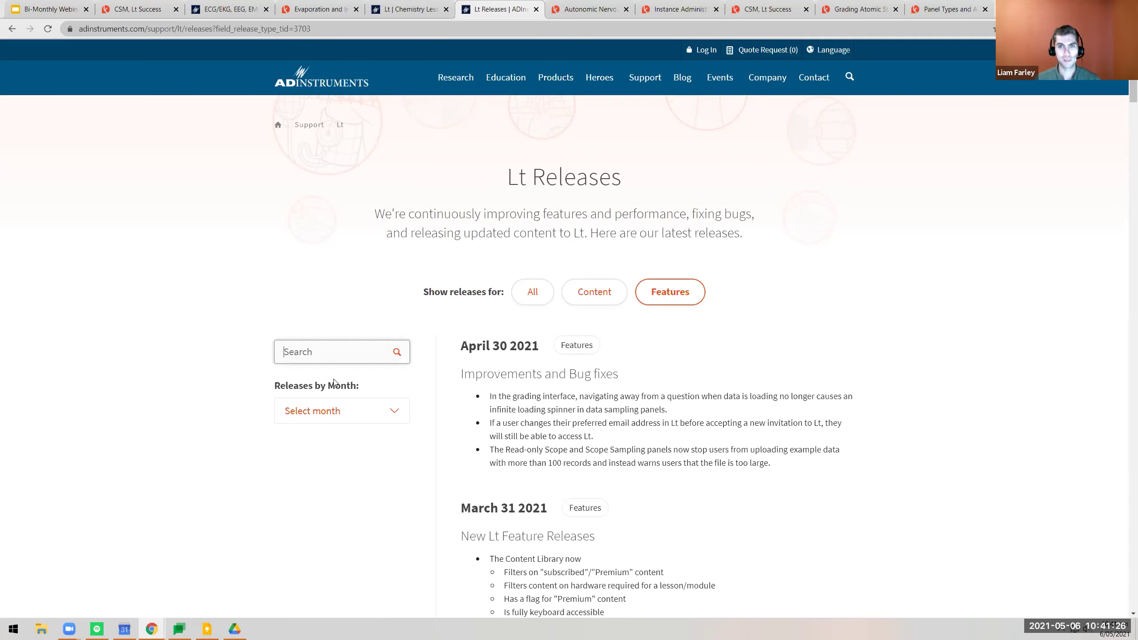
Step: Close the Lt Releases and Chemistry lesson tabs and switch to the CSM course tab
{"action": "left_click", "coordinate": [536, 9]}
{"action": "left_click", "coordinate": [447, 9]}
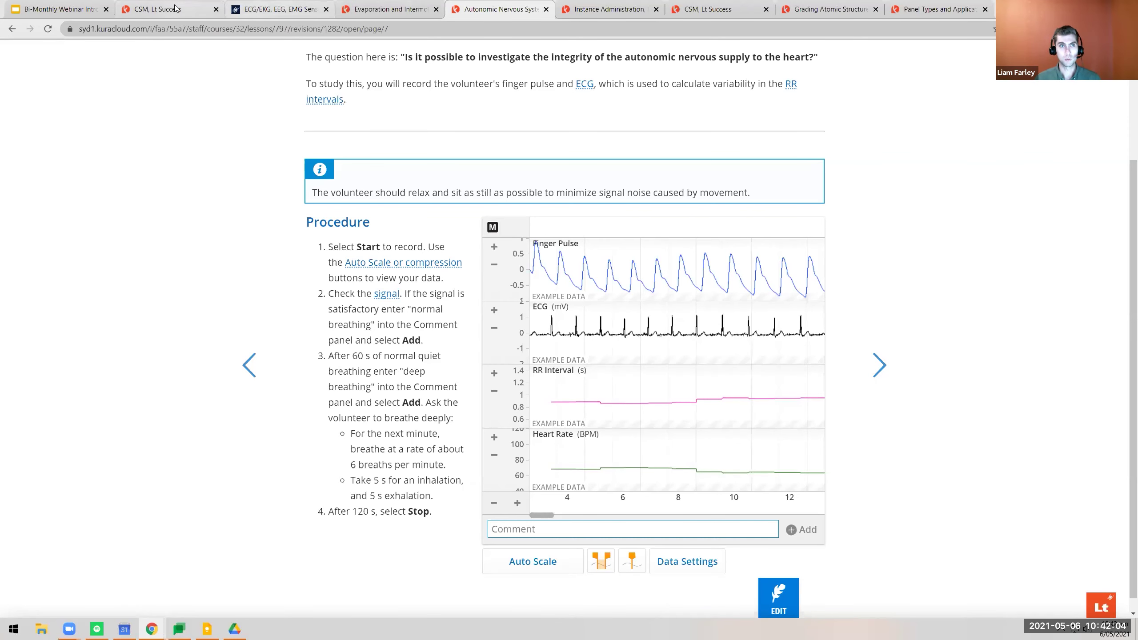
{"action": "key", "text": "ctrl+2"}
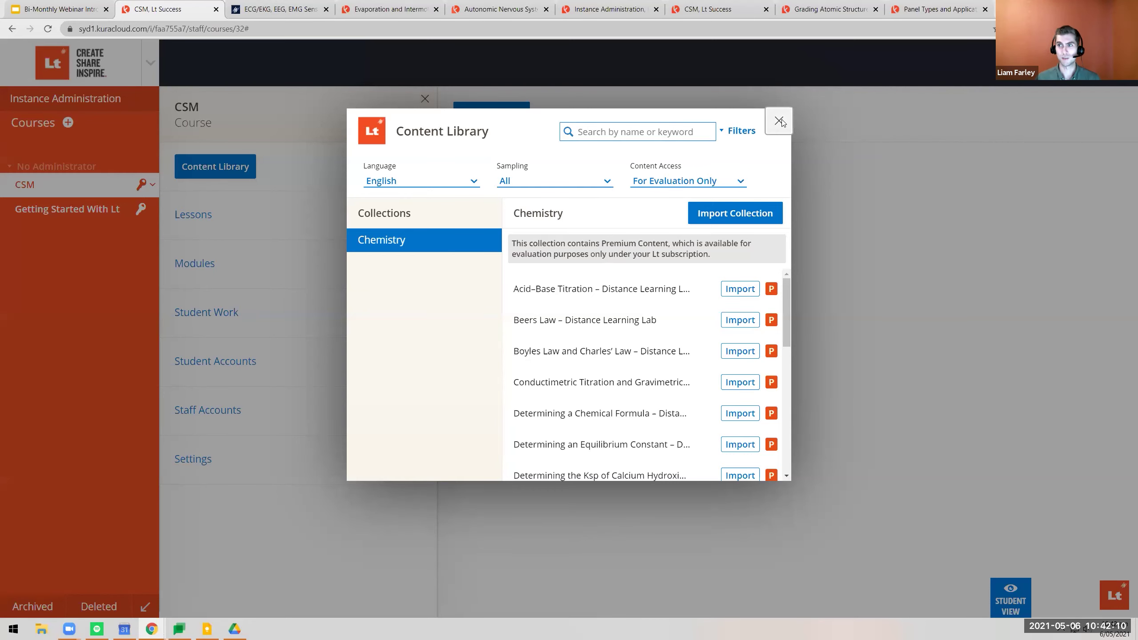
Step: Open the CSM course's Content Library and view its Language dropdown options
{"action": "left_click", "coordinate": [1098, 67]}
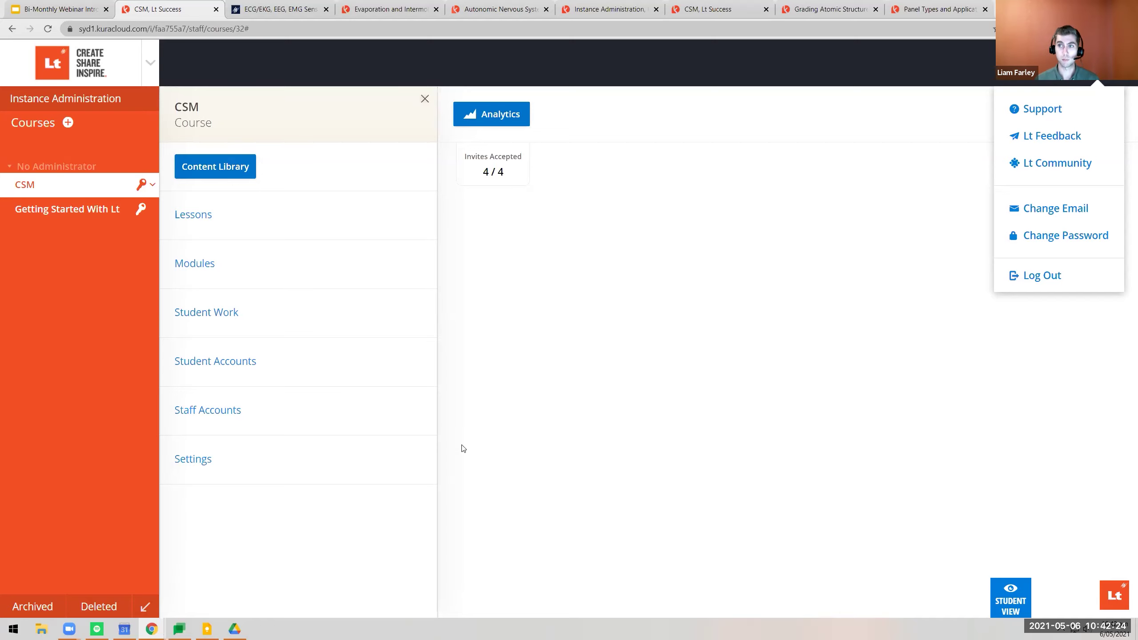
{"action": "left_click", "coordinate": [233, 164]}
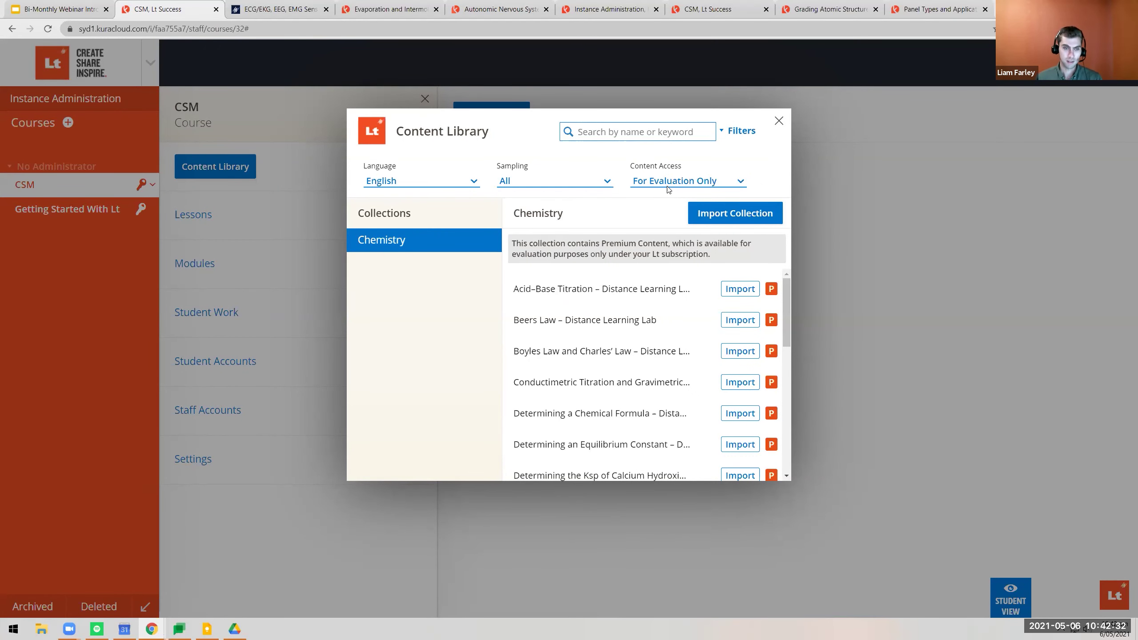
{"action": "left_click", "coordinate": [471, 177]}
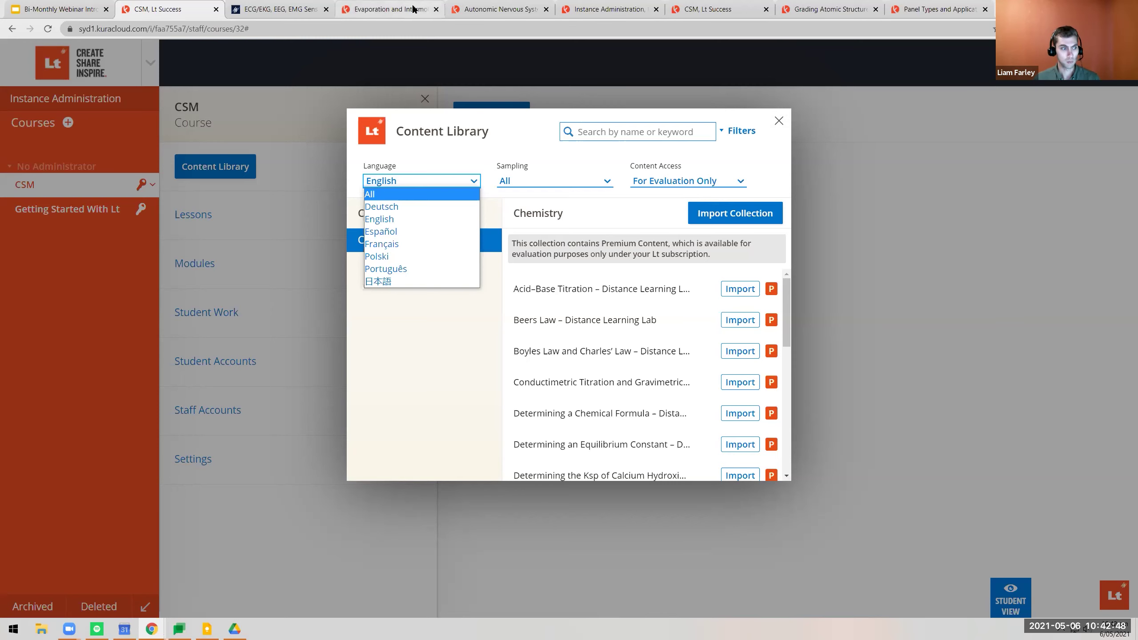
Step: Keep English, switch to the Autonomic Nervous System lesson, and scroll its chart to 1:18–1:26
{"action": "left_click", "coordinate": [489, 6]}
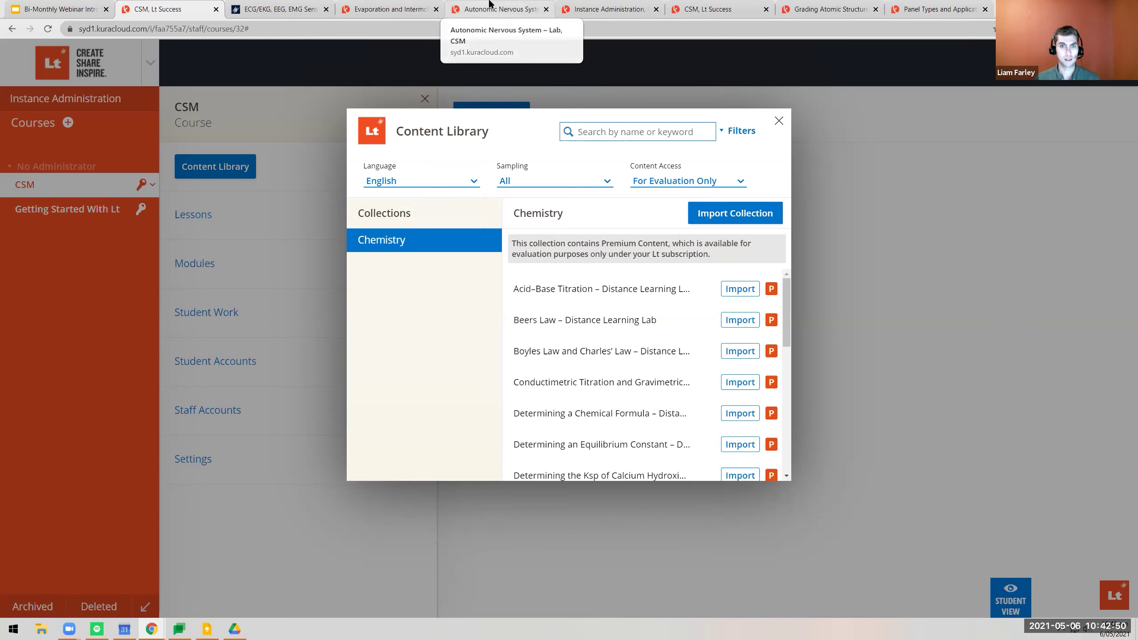
{"action": "left_click", "coordinate": [488, 6]}
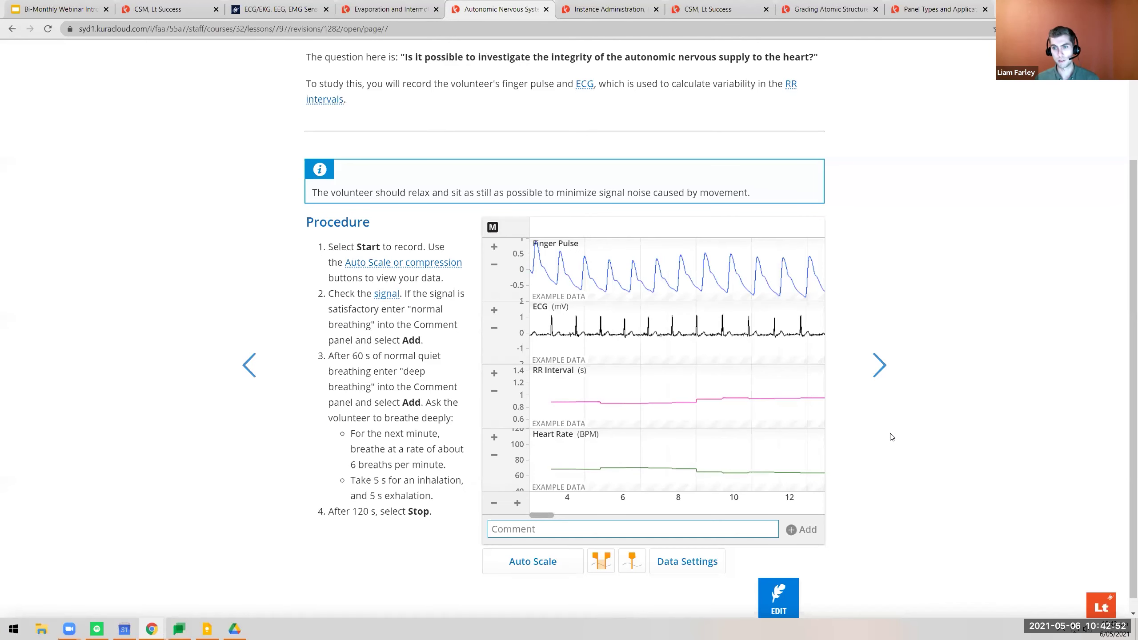
{"action": "scroll", "coordinate": [892, 437], "scroll_direction": "down", "scroll_amount": 1}
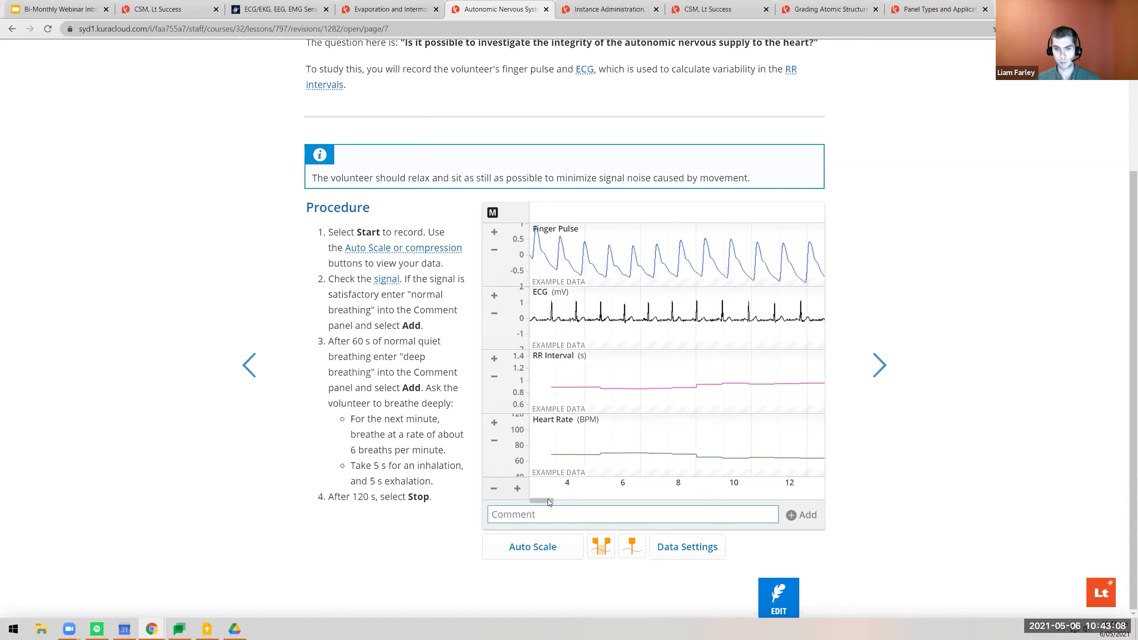
{"action": "left_click_drag", "start_coordinate": [548, 499], "coordinate": [640, 496]}
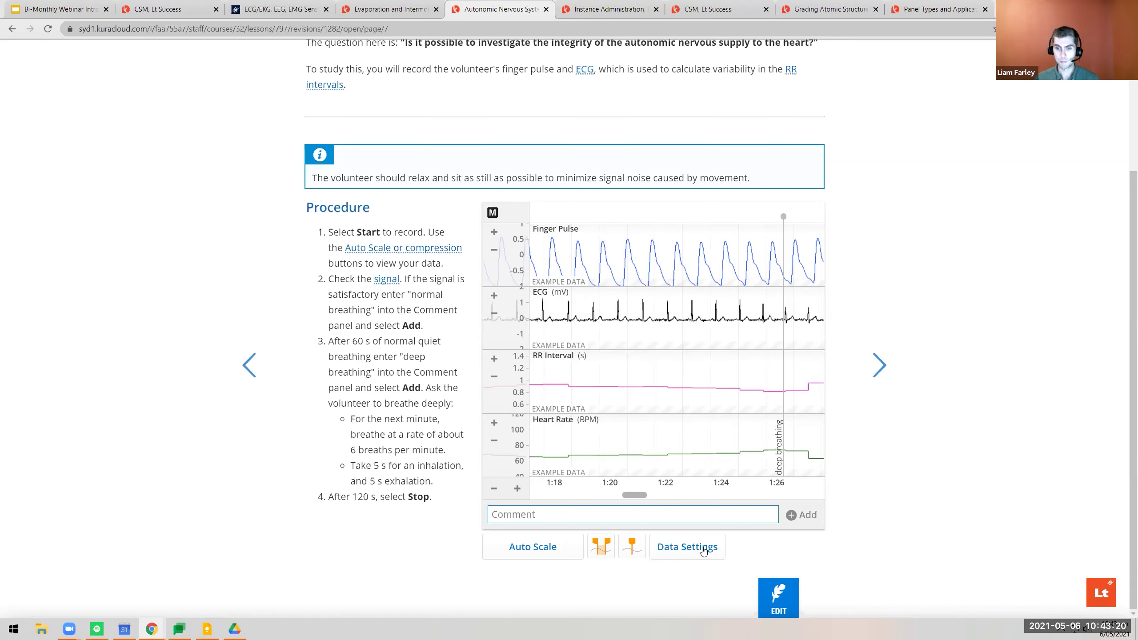
Step: Switch the chart to Use Student's Data, back to Use Example Data, then go to Instance Administration
{"action": "left_click", "coordinate": [704, 551]}
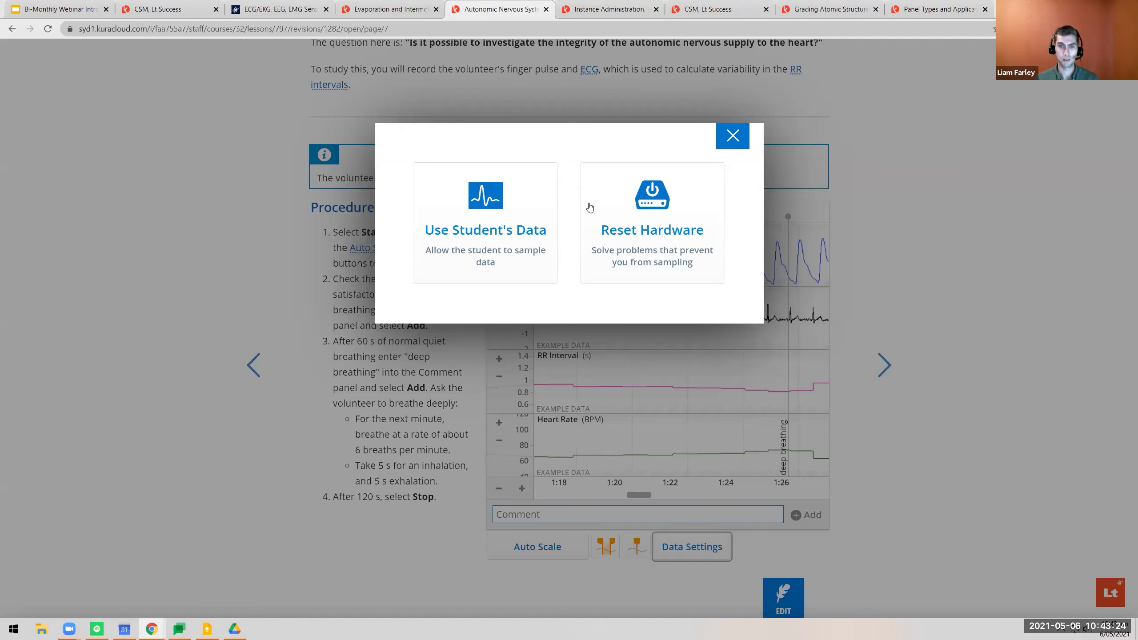
{"action": "left_click", "coordinate": [508, 228]}
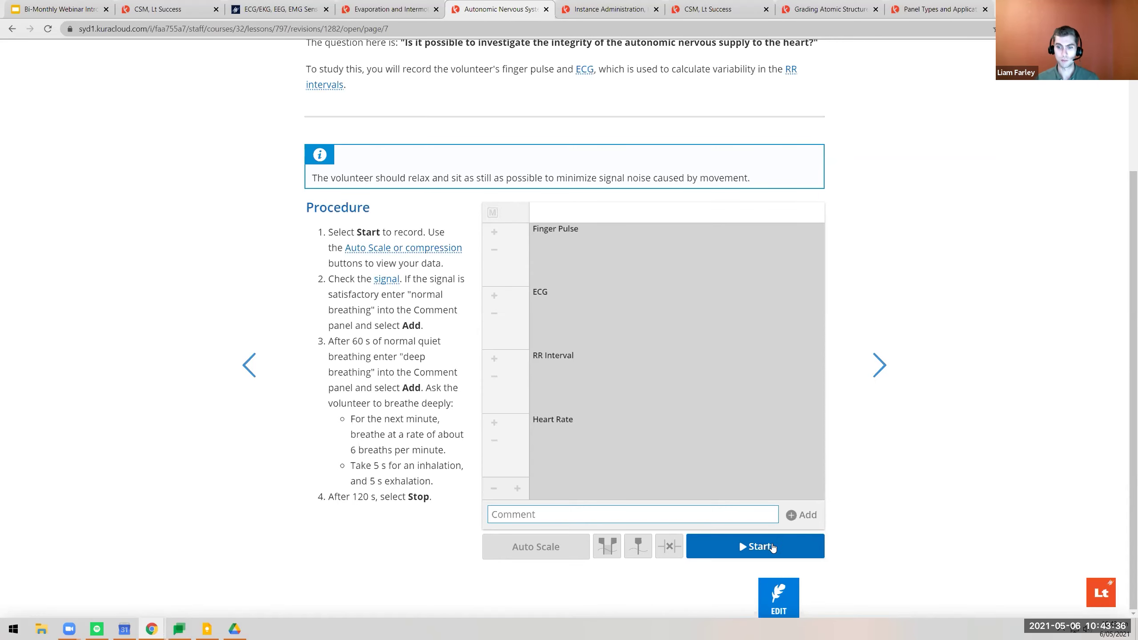
{"action": "left_click", "coordinate": [772, 545]}
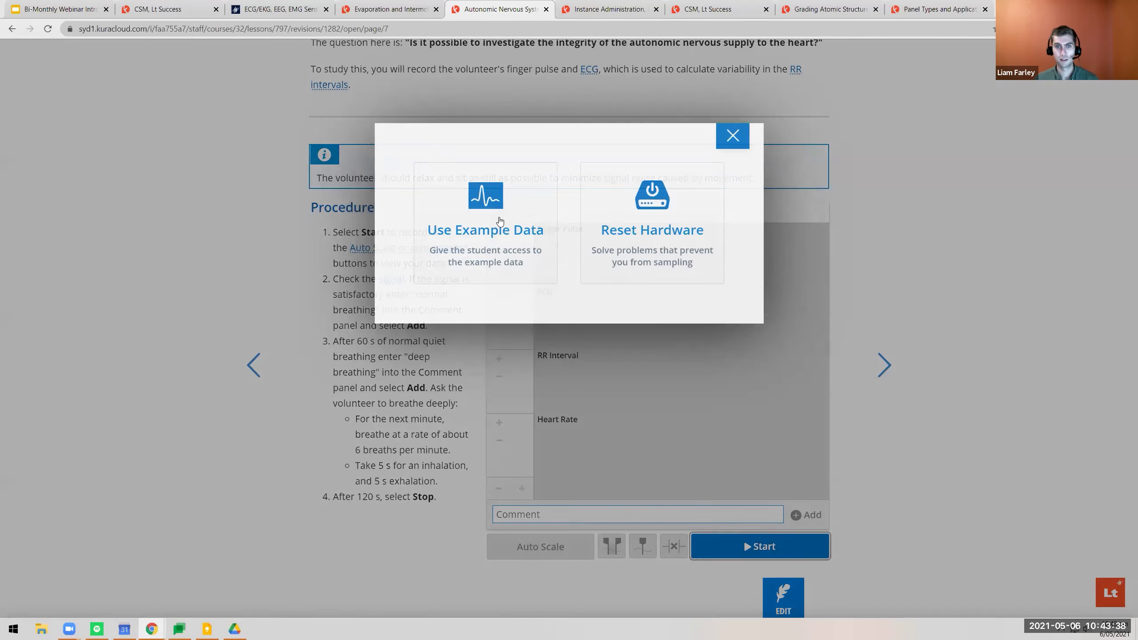
{"action": "left_click", "coordinate": [500, 233]}
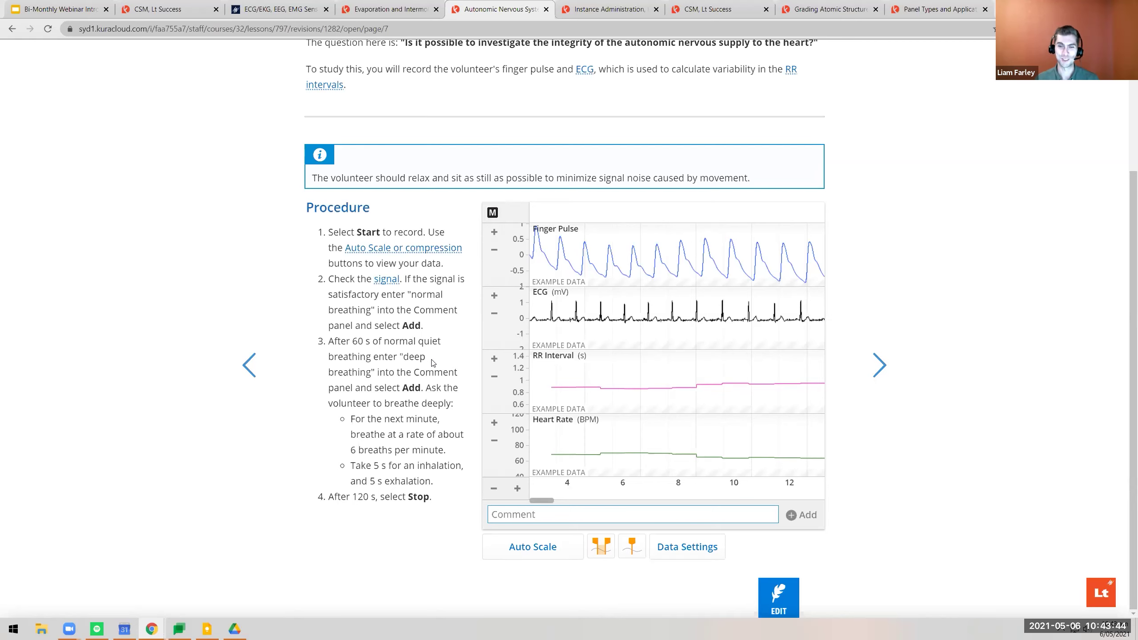
{"action": "left_click", "coordinate": [614, 8]}
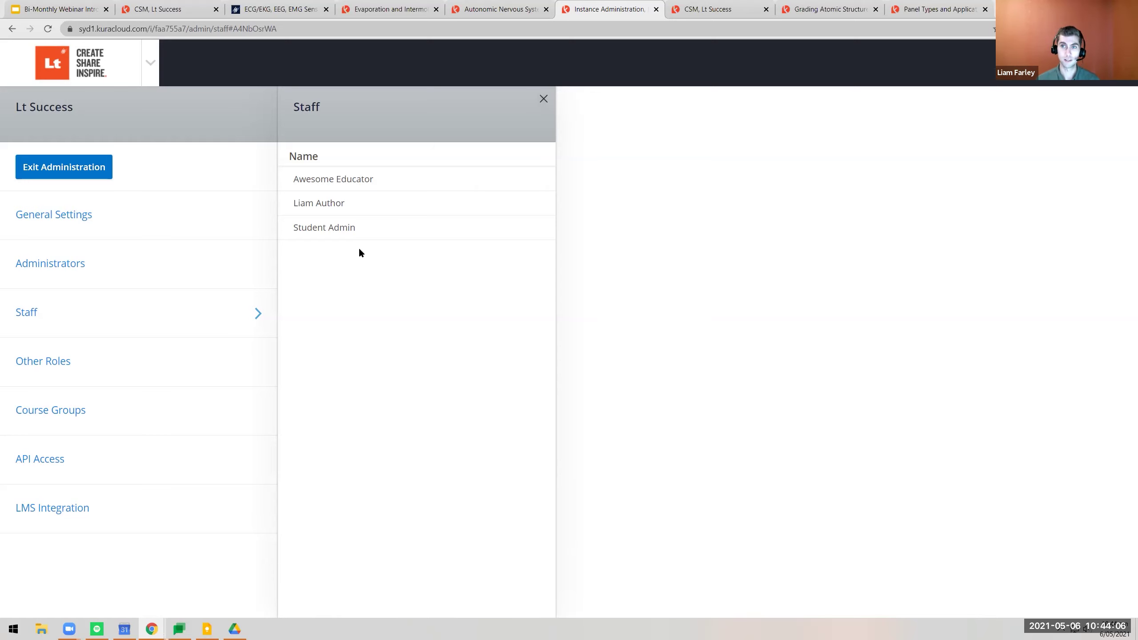
Step: Return to the CSM course settings and show CSM's Administrator/Student role choices
{"action": "left_click", "coordinate": [690, 12]}
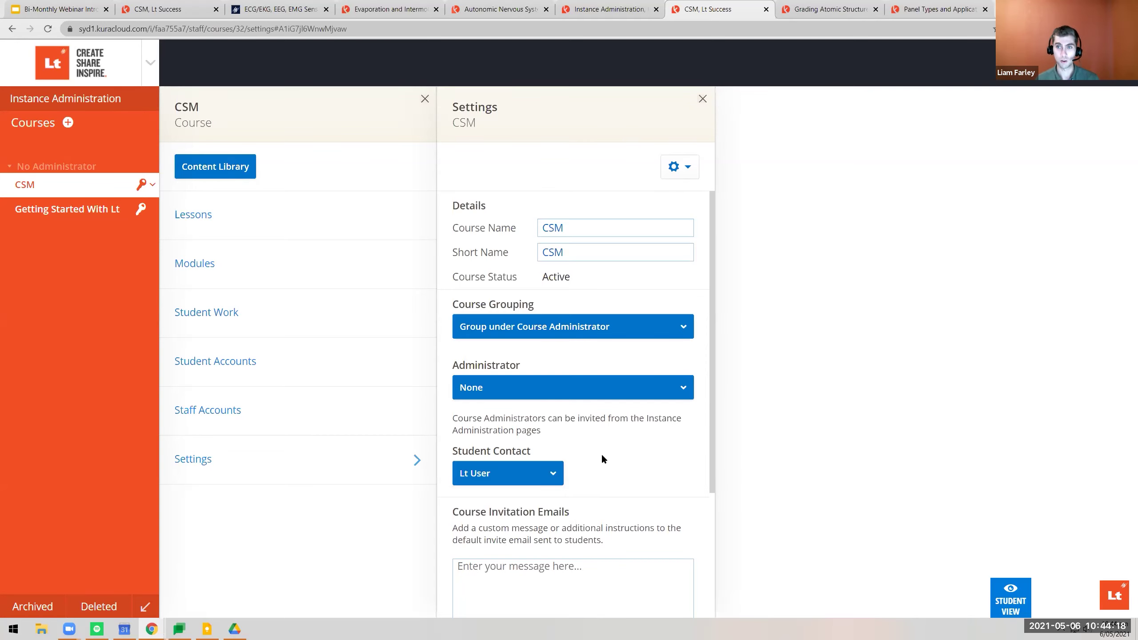
{"action": "left_click", "coordinate": [144, 185]}
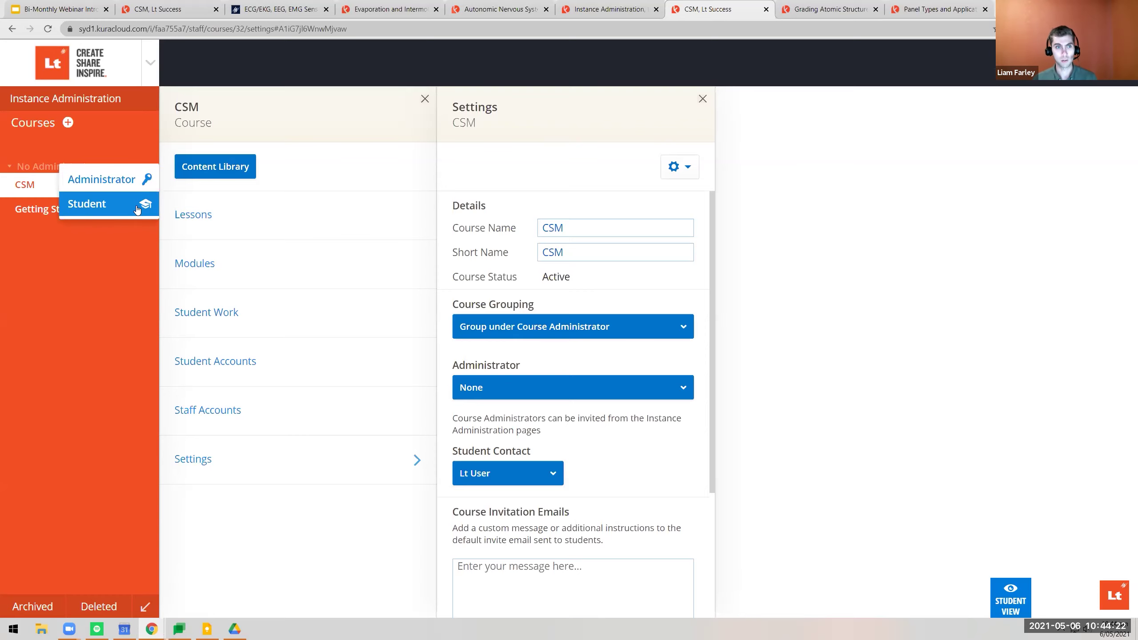
Step: View the CSM course as a student and follow the account menu's Lt Feedback option
{"action": "left_click", "coordinate": [137, 209]}
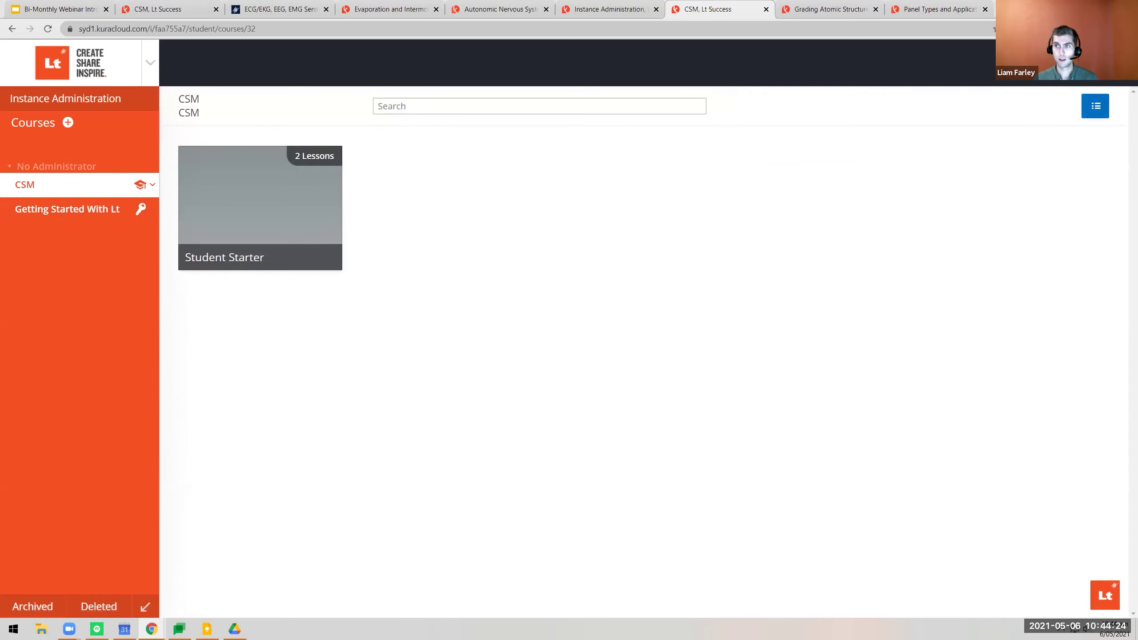
{"action": "left_click", "coordinate": [1098, 63]}
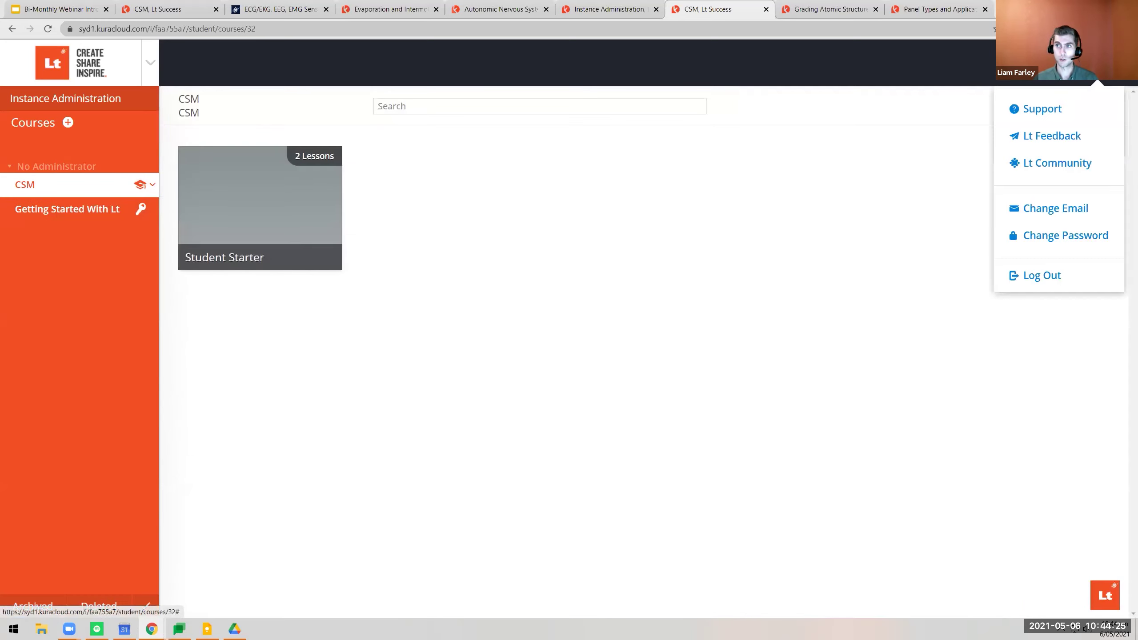
{"action": "left_click", "coordinate": [583, 255]}
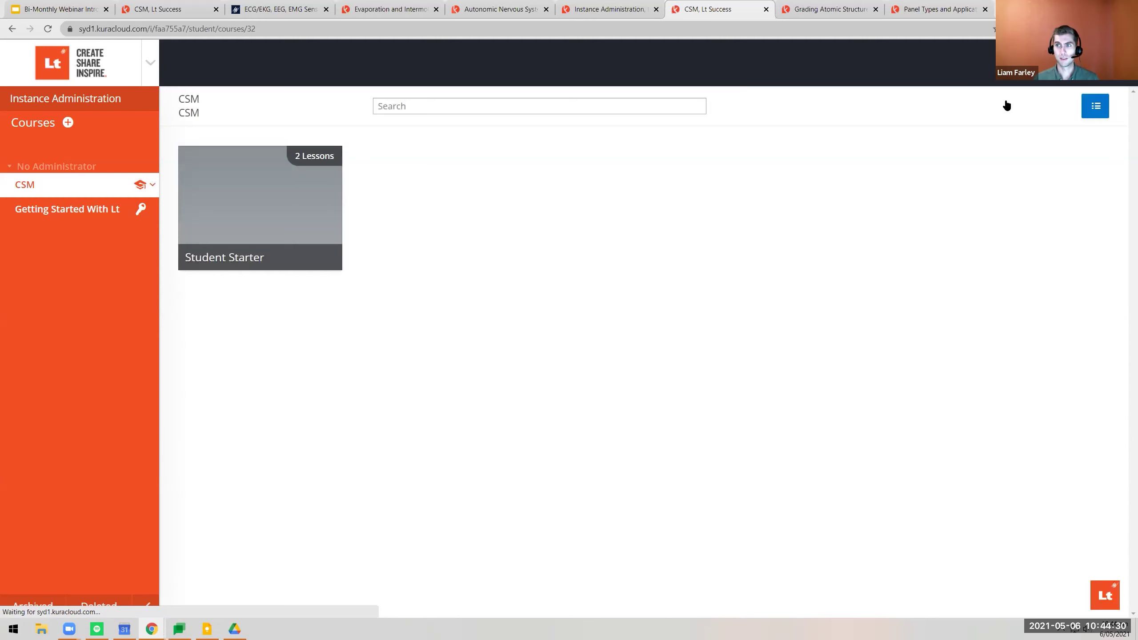
Step: Start a Contact Course Admin message, cancel it, and open CSM's role choices
{"action": "left_click", "coordinate": [1098, 62]}
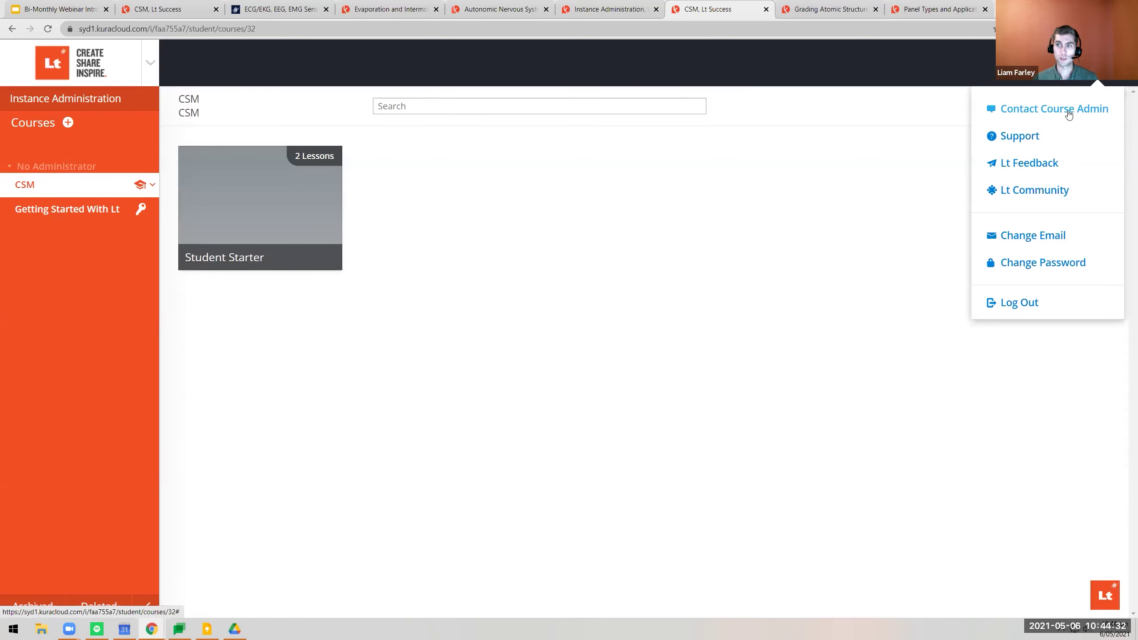
{"action": "left_click", "coordinate": [1068, 112]}
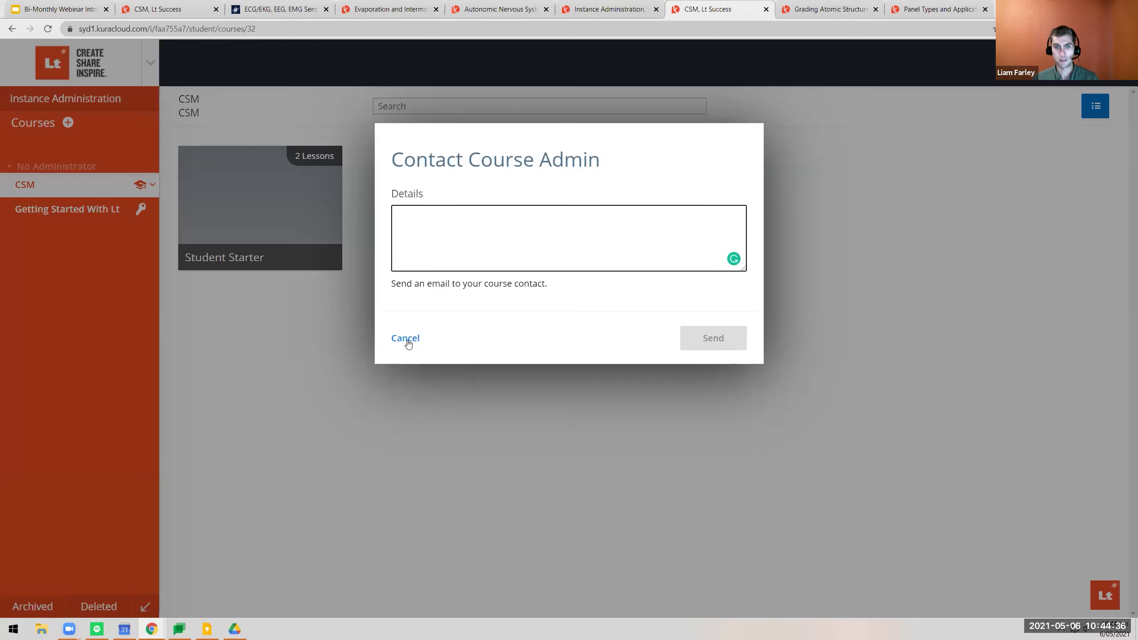
{"action": "left_click", "coordinate": [406, 338]}
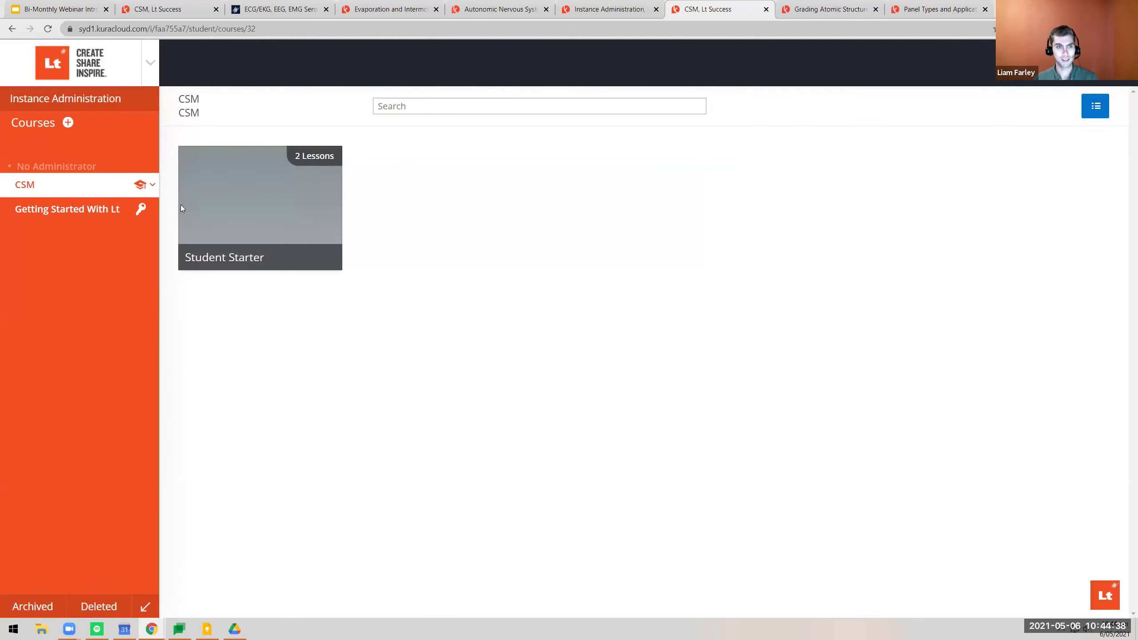
{"action": "left_click", "coordinate": [143, 186]}
Step: Return CSM to Administrator view, set Student Contact to No Contact, then open Atomic Structure grading
{"action": "left_click", "coordinate": [145, 188]}
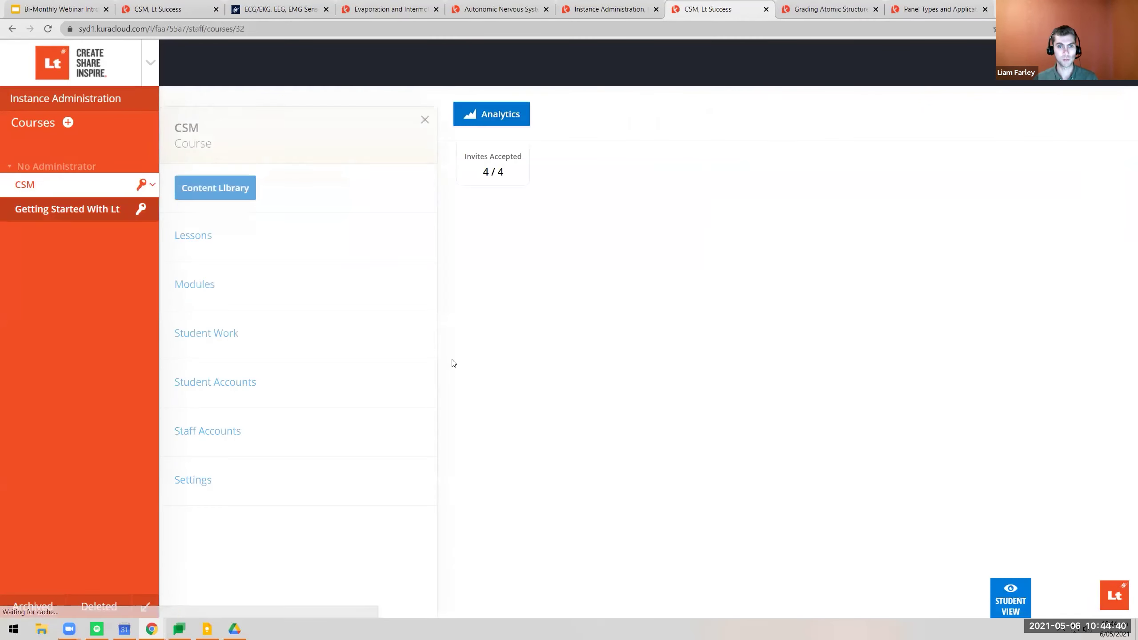
{"action": "left_click", "coordinate": [268, 467]}
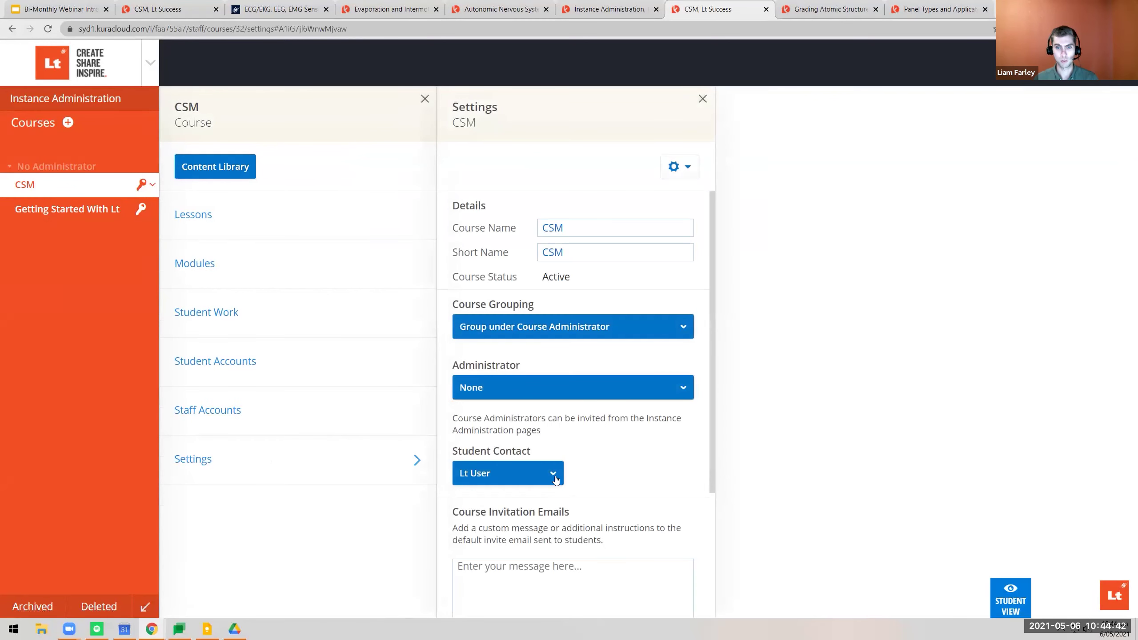
{"action": "left_click", "coordinate": [524, 475]}
{"action": "left_click", "coordinate": [597, 473]}
{"action": "left_click", "coordinate": [533, 477]}
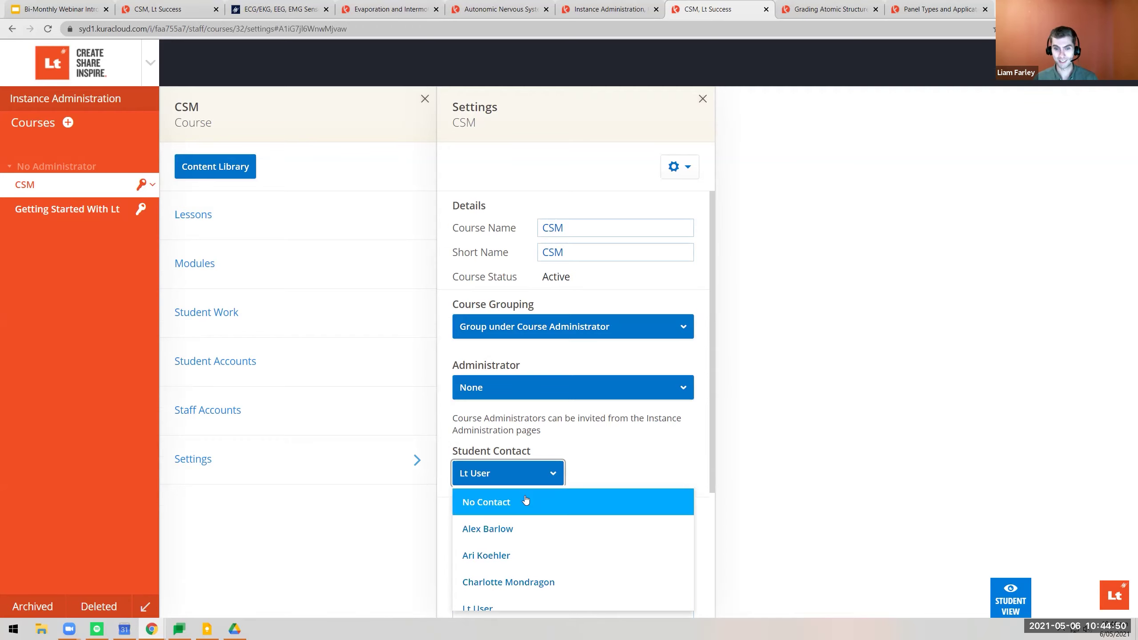
{"action": "left_click", "coordinate": [520, 514]}
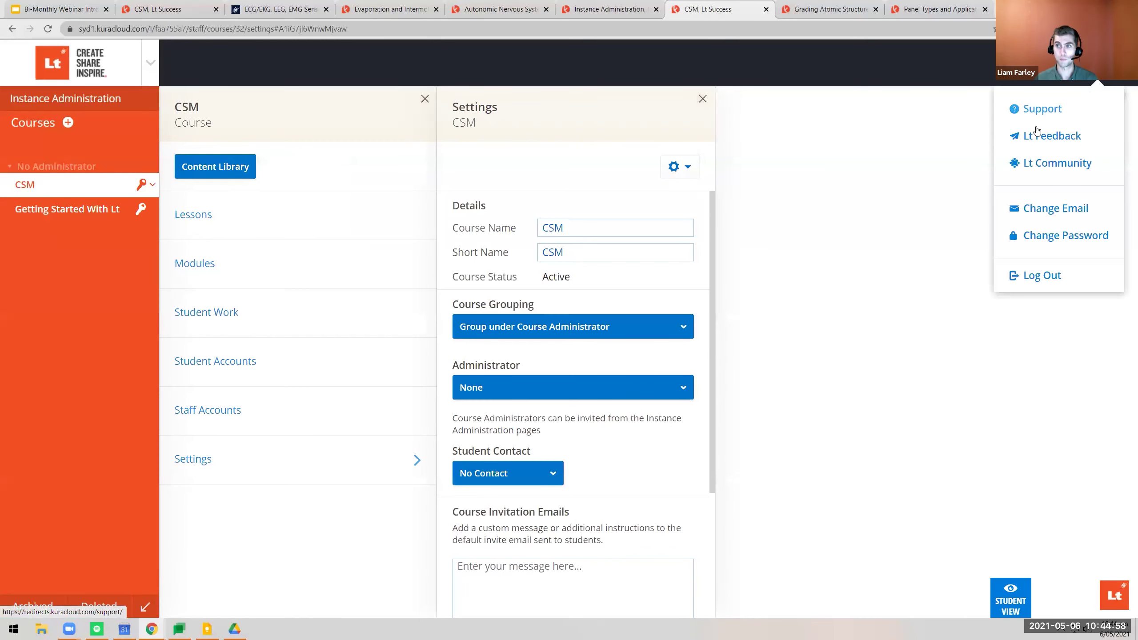
{"action": "left_click", "coordinate": [815, 5]}
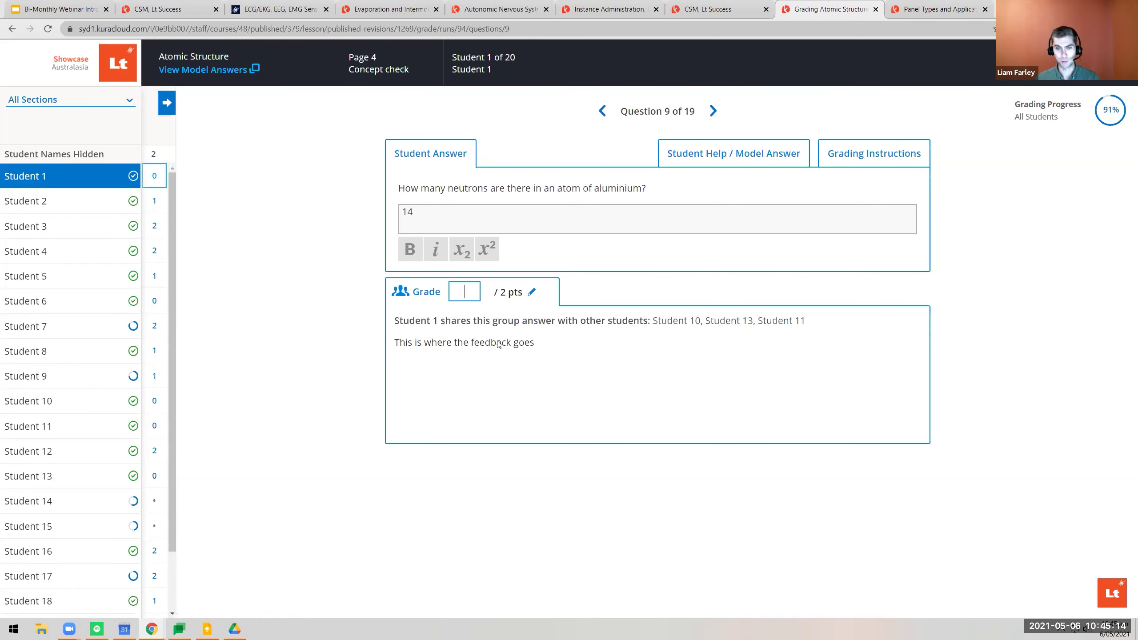
Step: Grade Student 1's answer 11 and raise Question 9's maximum to 20 points
{"action": "type", "text": "11"}
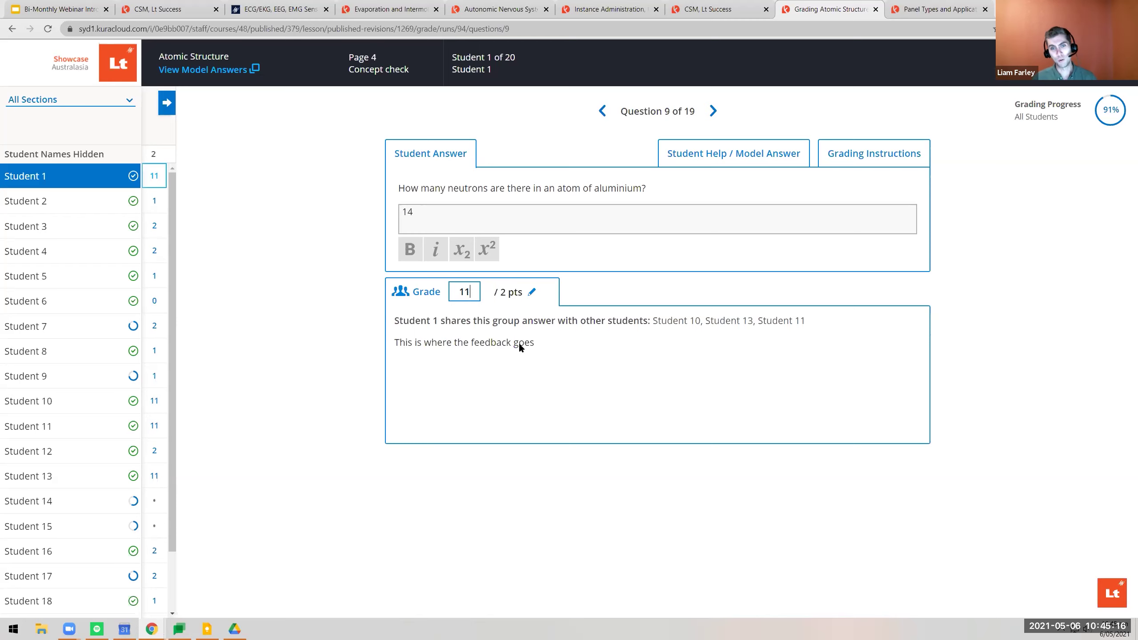
{"action": "left_click", "coordinate": [543, 343]}
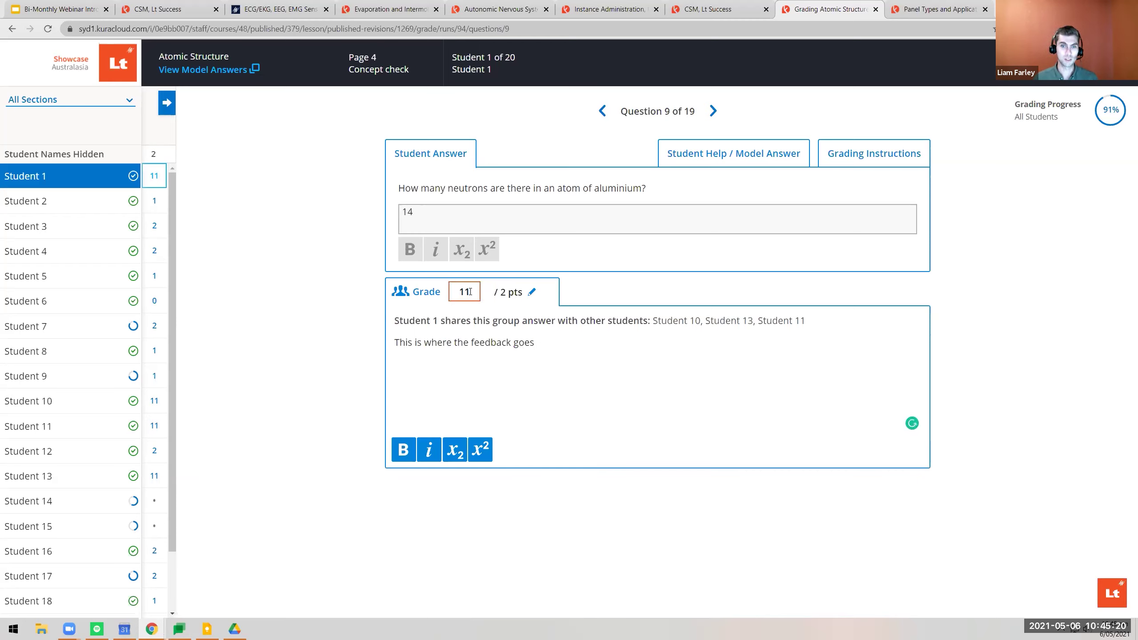
{"action": "mouse_move", "coordinate": [480, 285]}
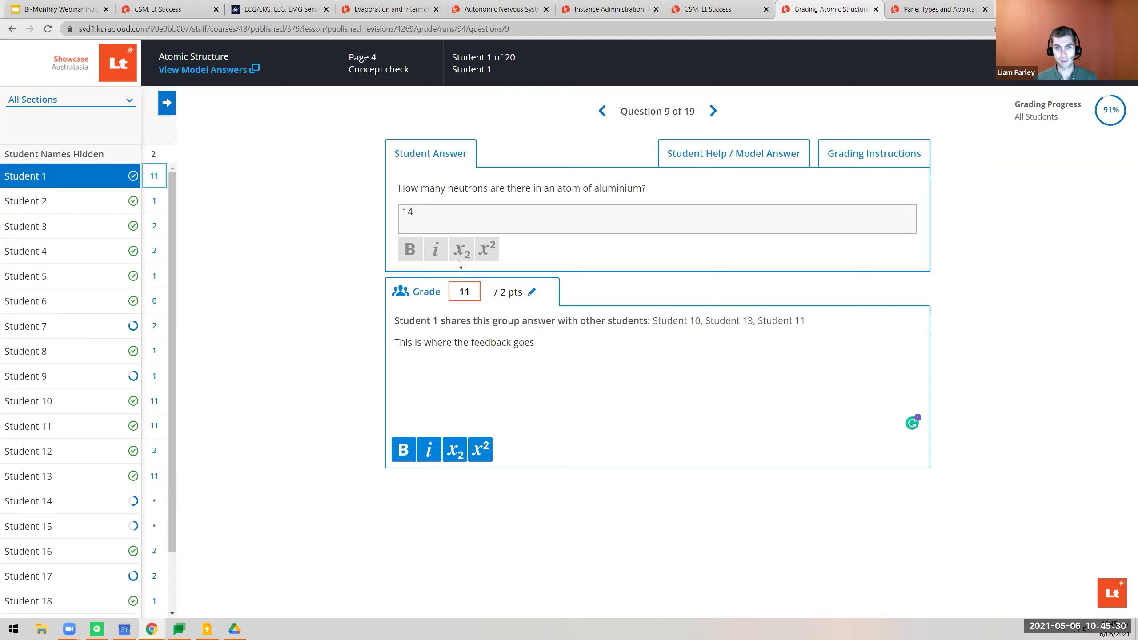
{"action": "left_click", "coordinate": [530, 294]}
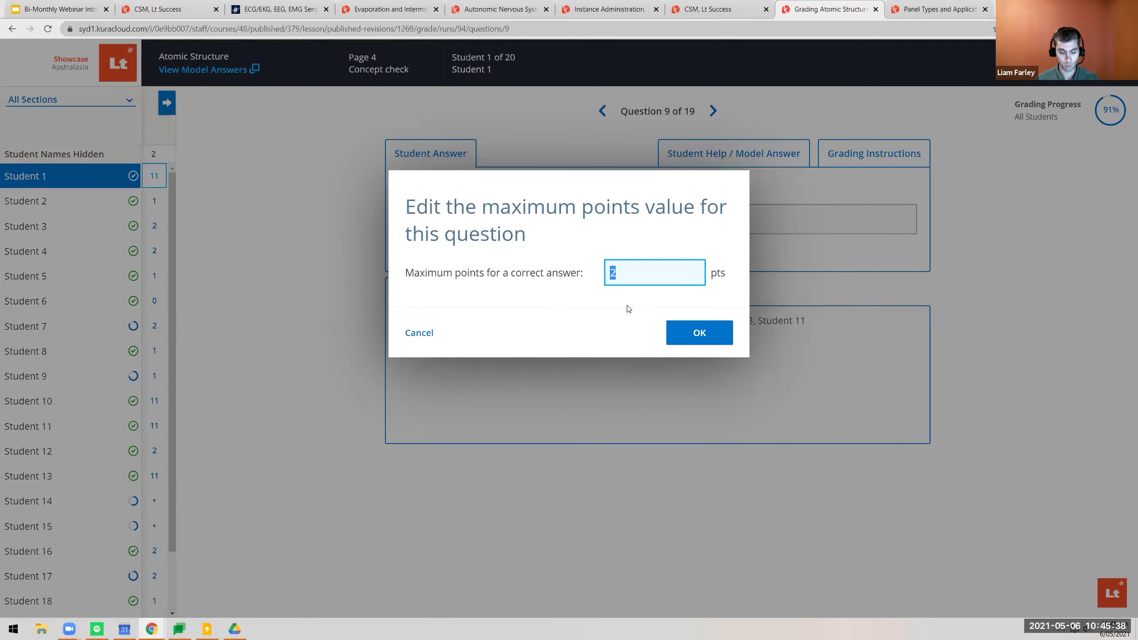
{"action": "type", "text": "20"}
{"action": "left_click", "coordinate": [694, 336]}
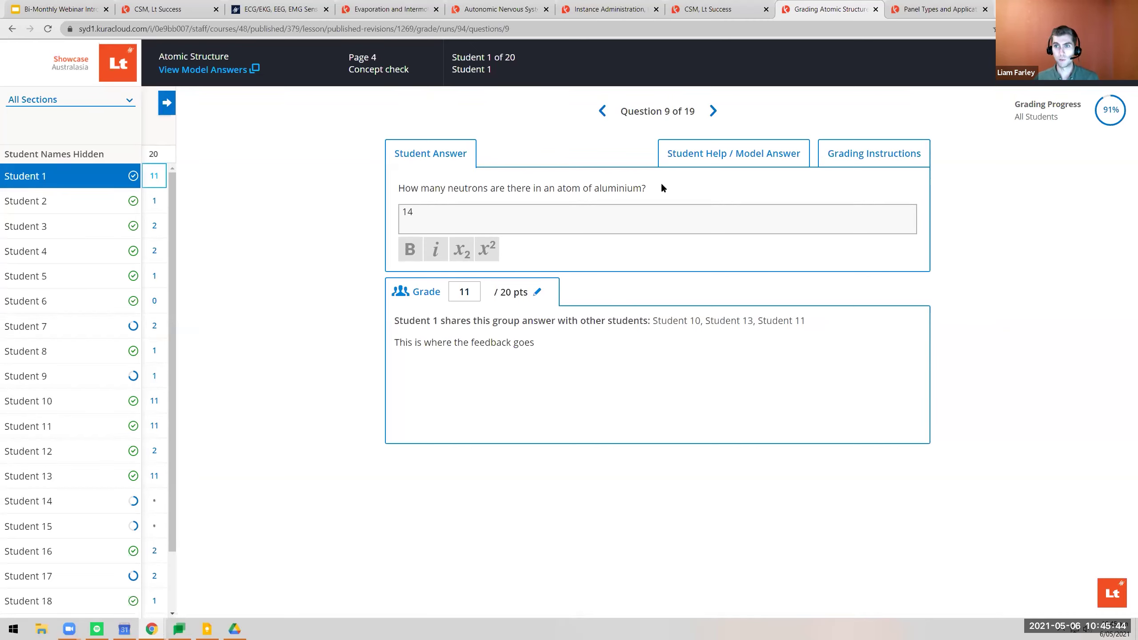
{"action": "left_click", "coordinate": [940, 9]}
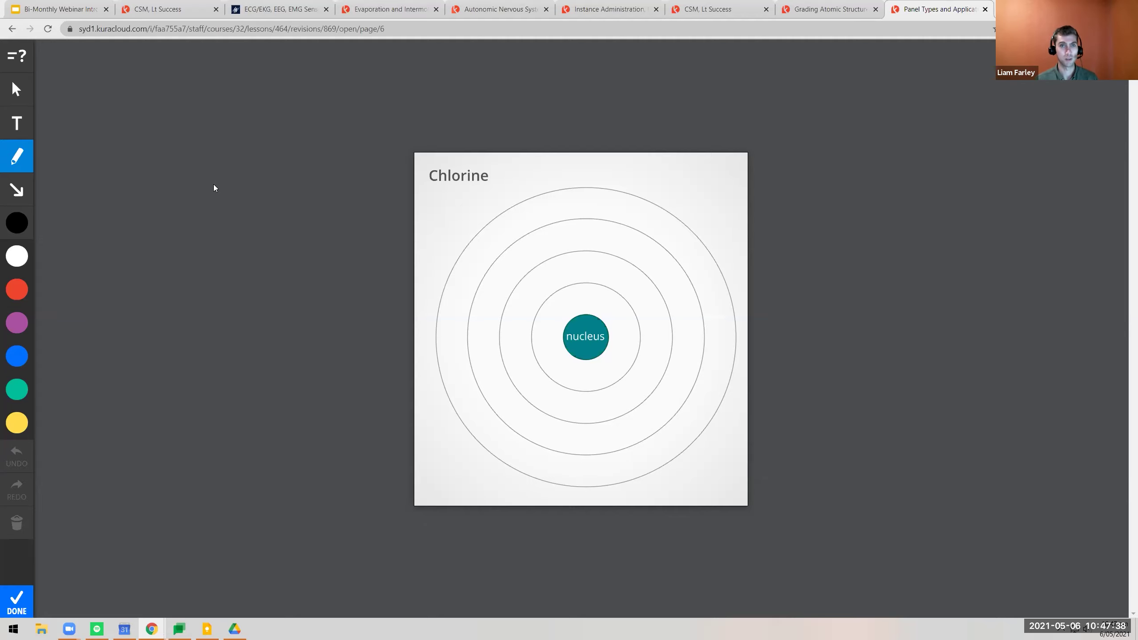
Step: Back on the CSM course, dismiss the Content Library and open a blank Invite Staff form from Staff Accounts
{"action": "left_click", "coordinate": [390, 9]}
{"action": "left_click", "coordinate": [172, 6]}
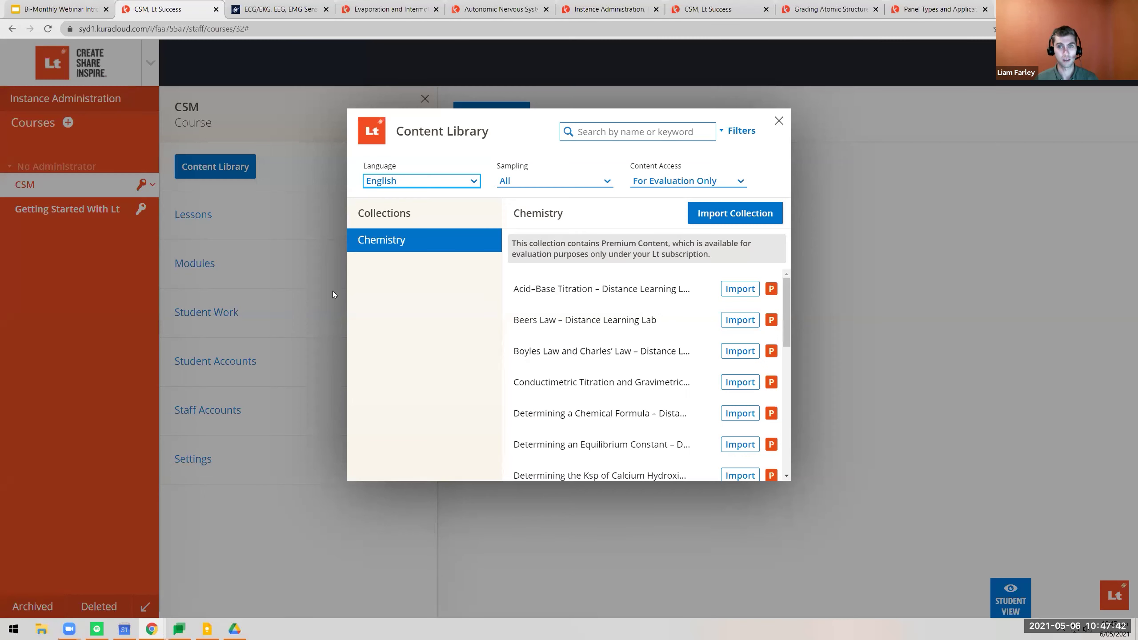
{"action": "key", "text": "Escape"}
{"action": "left_click", "coordinate": [417, 410]}
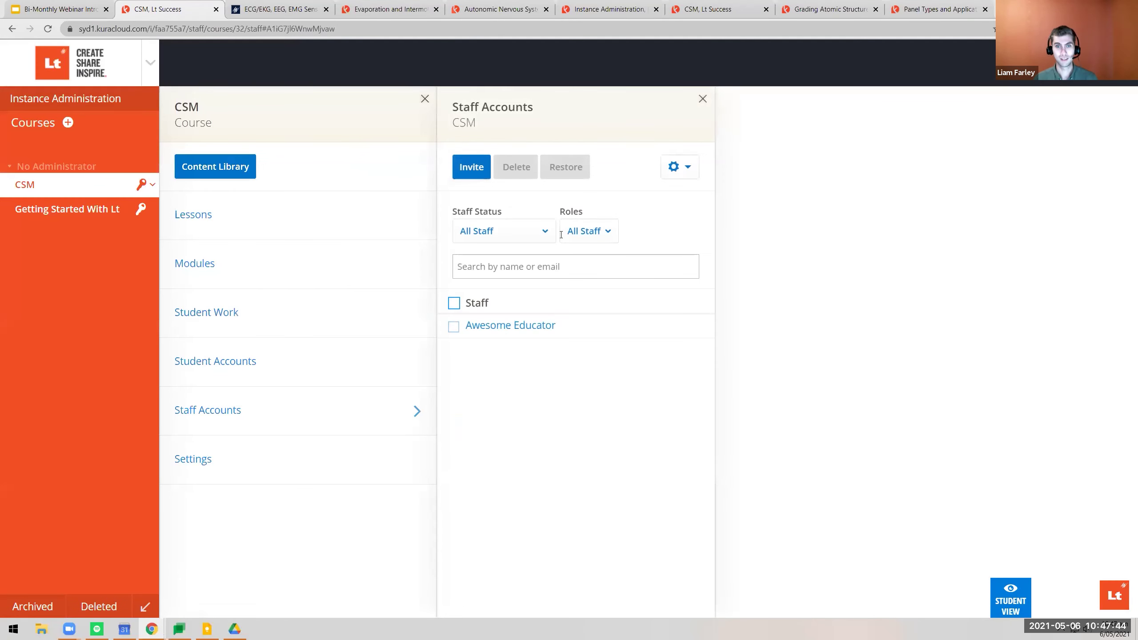
{"action": "left_click", "coordinate": [471, 168]}
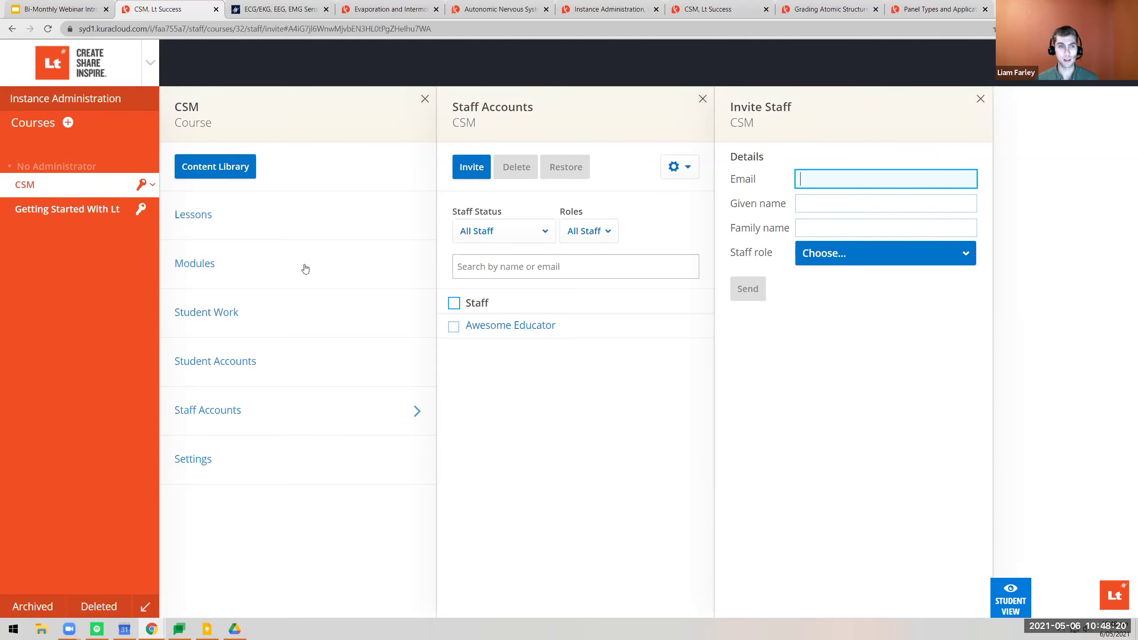
Step: From CSM's Settings, choose Copy Course to propose CSM (copy) with 2 modules and 9 lessons
{"action": "left_click", "coordinate": [71, 126]}
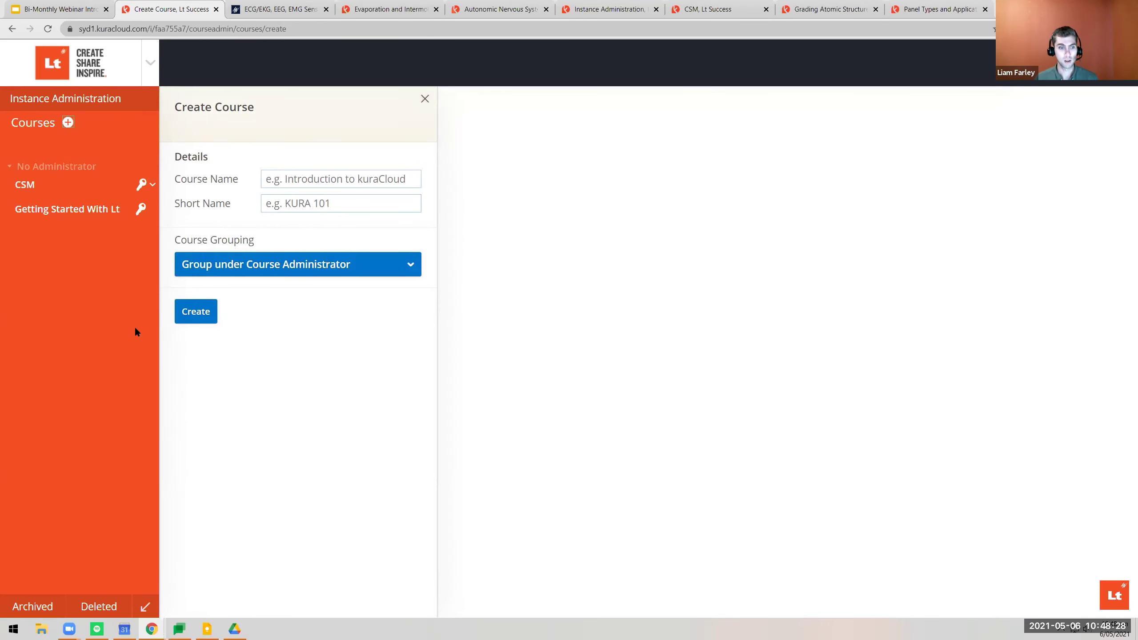
{"action": "left_click", "coordinate": [81, 188]}
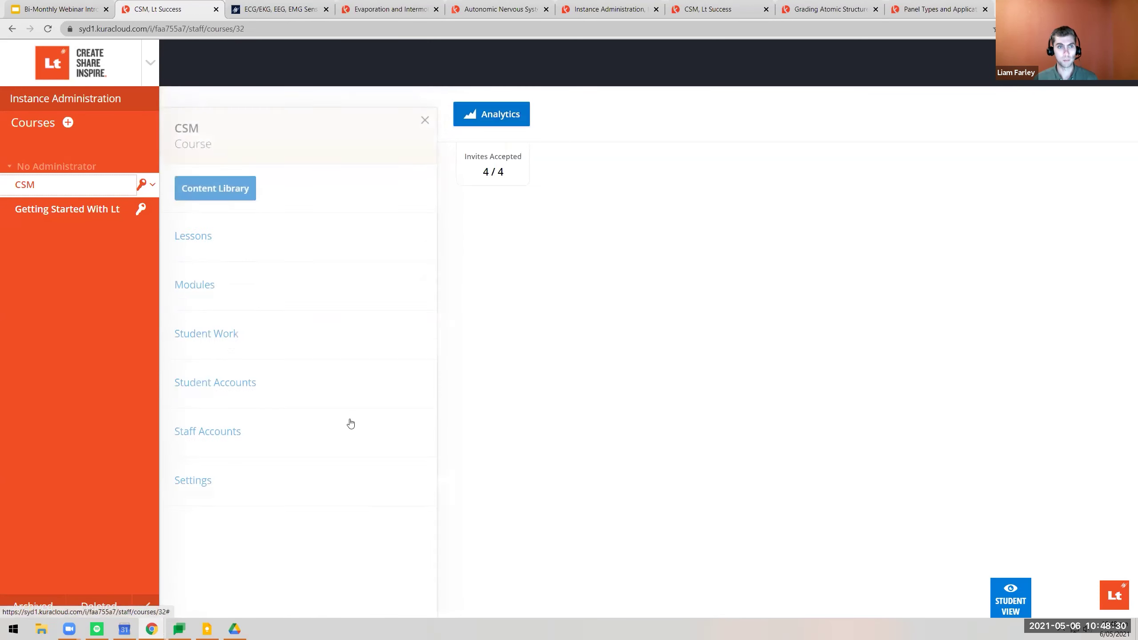
{"action": "left_click", "coordinate": [295, 466]}
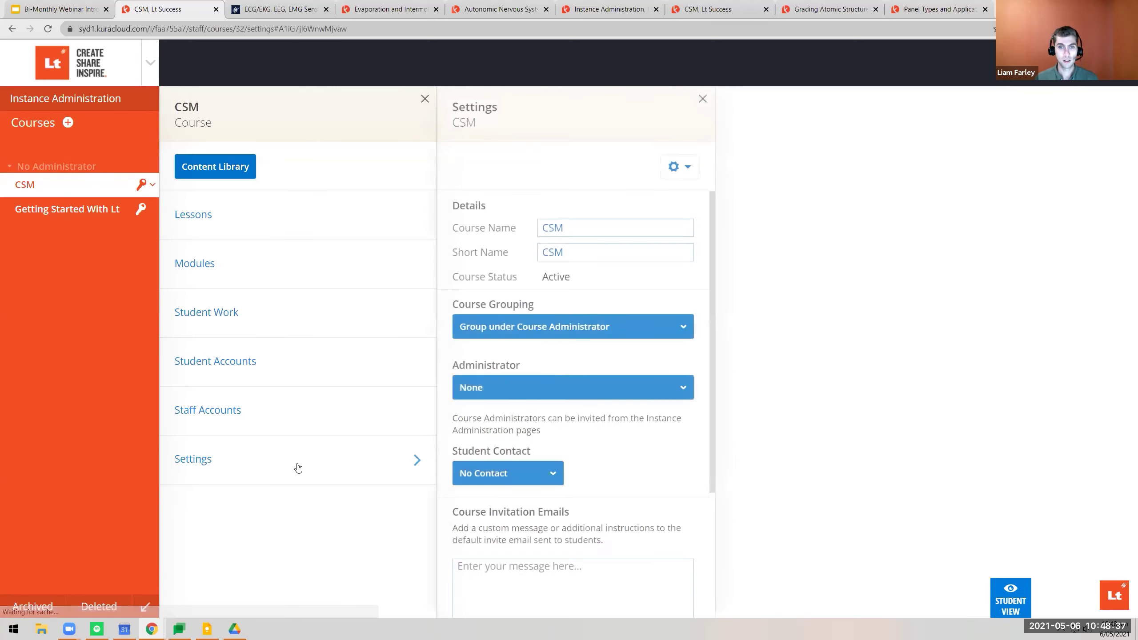
{"action": "left_click", "coordinate": [688, 172]}
{"action": "left_click", "coordinate": [688, 202]}
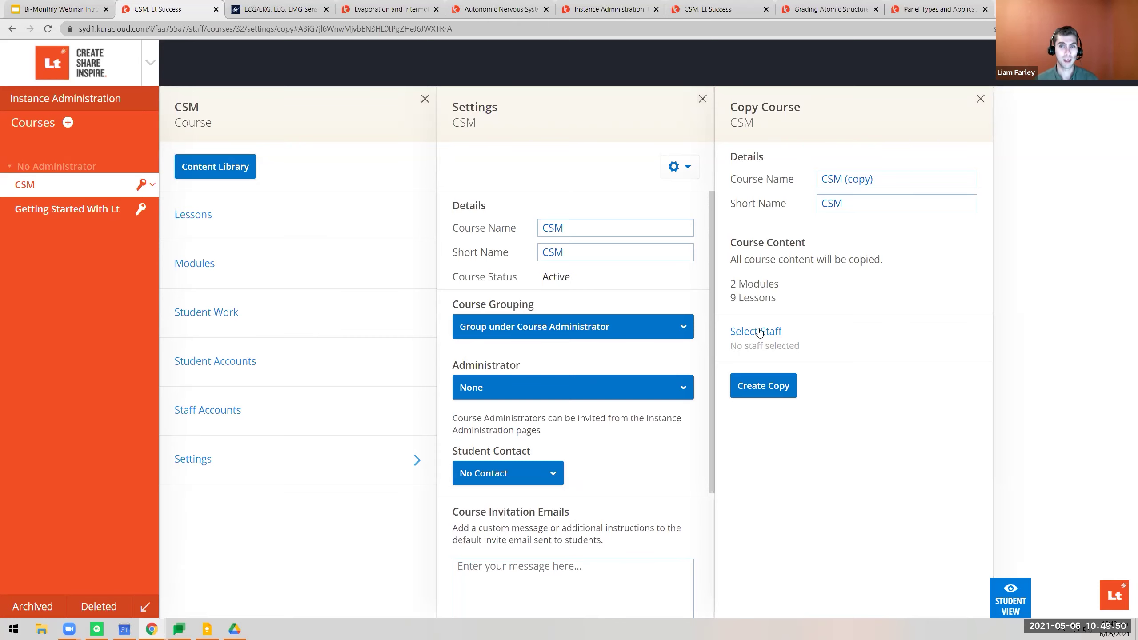
Step: Open the user avatar menu at top right to reveal the Lt Feedback option
{"action": "left_click", "coordinate": [1101, 89]}
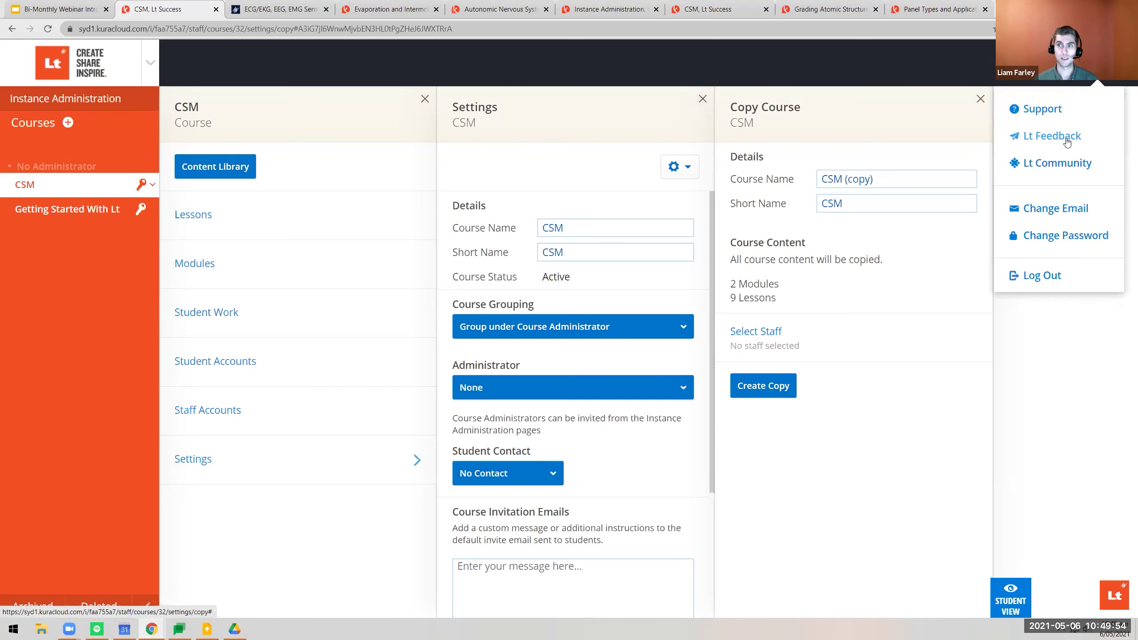